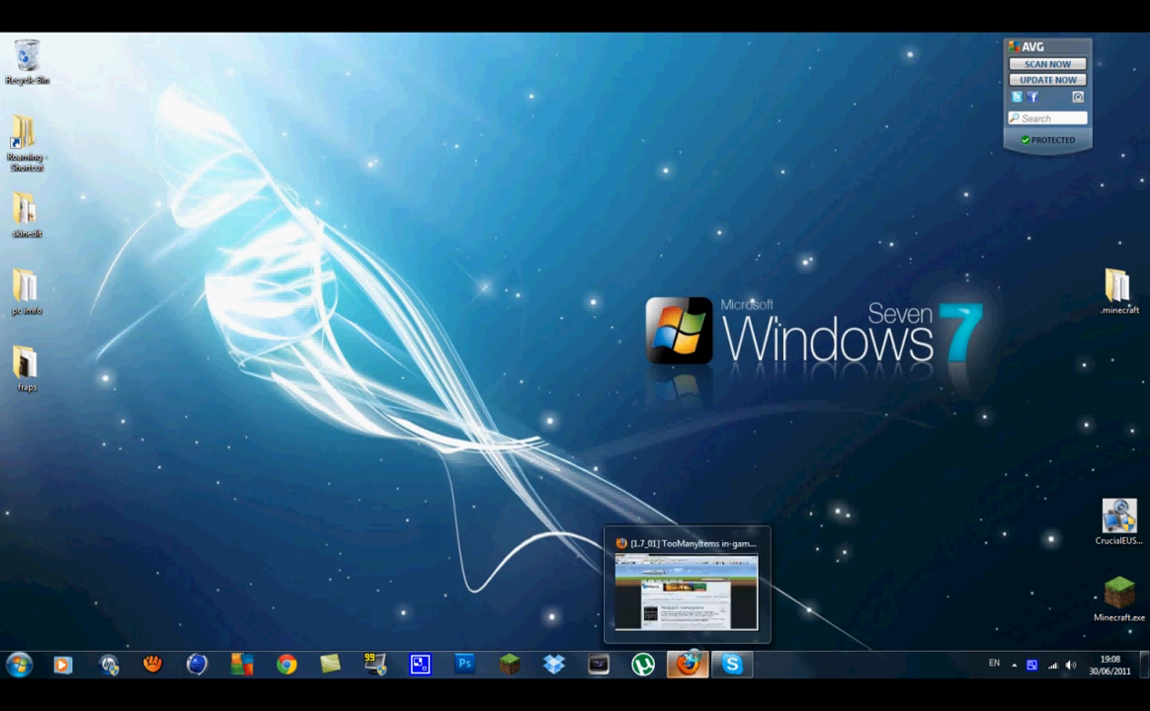
Follow the 'Download for 1.7_01' link, skip the adf.ly advert and save the TooManyItems zip.
{"action": "left_click", "coordinate": [689, 664]}
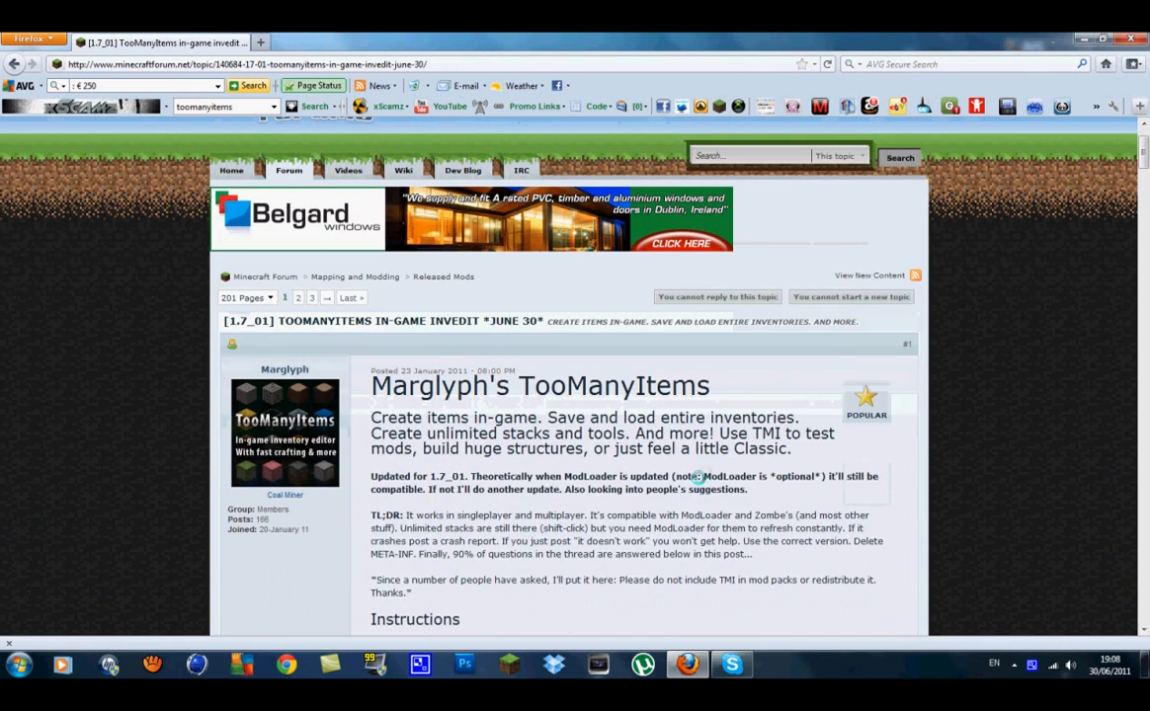
{"action": "scroll", "coordinate": [633, 369], "scroll_direction": "down", "scroll_amount": 5}
{"action": "scroll", "coordinate": [632, 370], "scroll_direction": "down", "scroll_amount": 5}
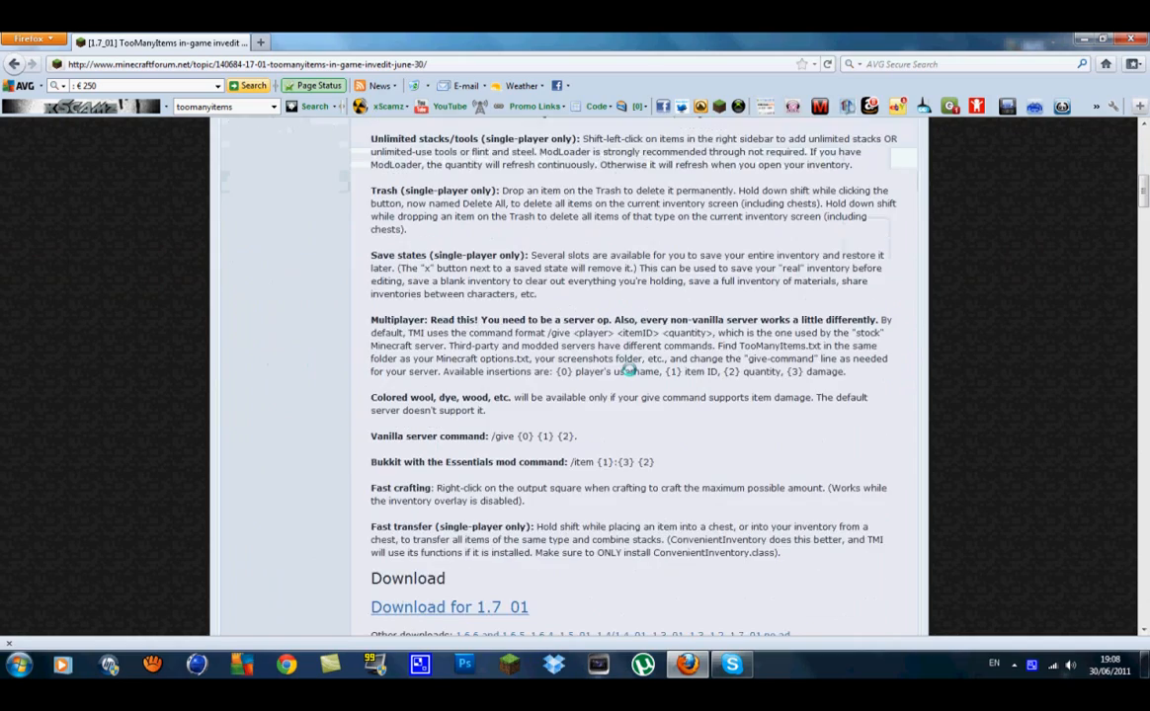
{"action": "scroll", "coordinate": [632, 369], "scroll_direction": "down", "scroll_amount": 2}
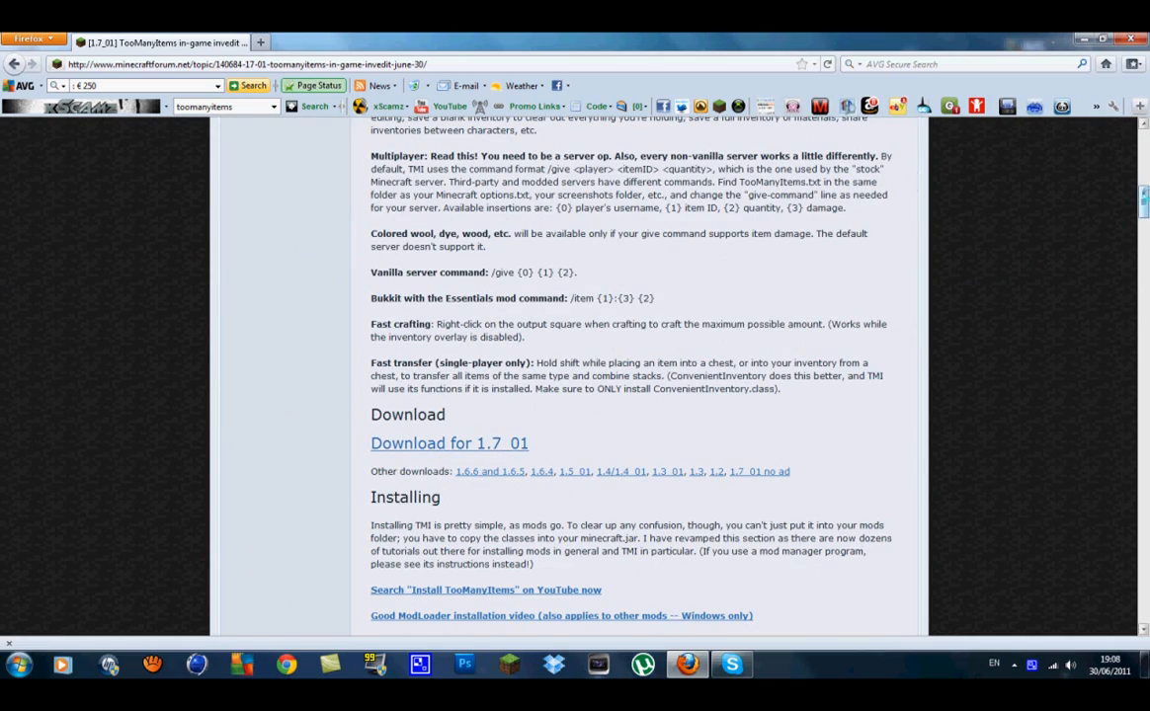
{"action": "scroll", "coordinate": [632, 370], "scroll_direction": "up", "scroll_amount": 5}
{"action": "scroll", "coordinate": [632, 370], "scroll_direction": "up", "scroll_amount": 10}
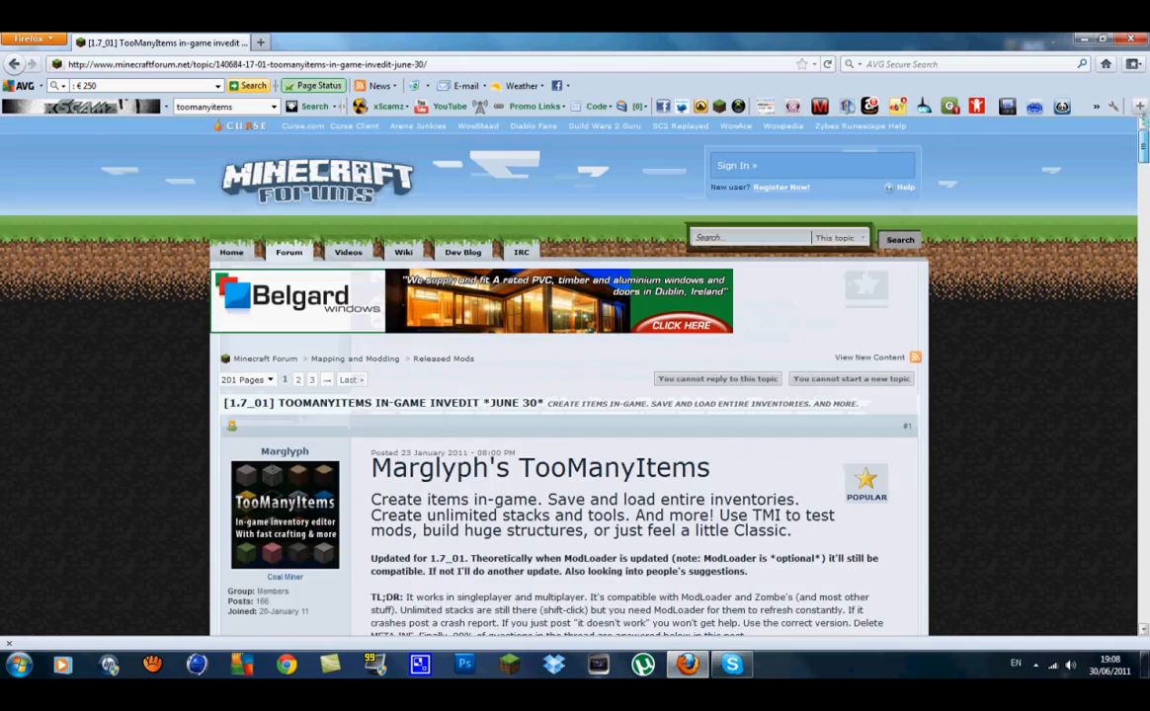
{"action": "scroll", "coordinate": [770, 422], "scroll_direction": "down", "scroll_amount": 4}
{"action": "scroll", "coordinate": [691, 425], "scroll_direction": "down", "scroll_amount": 5}
{"action": "scroll", "coordinate": [672, 435], "scroll_direction": "down", "scroll_amount": 4}
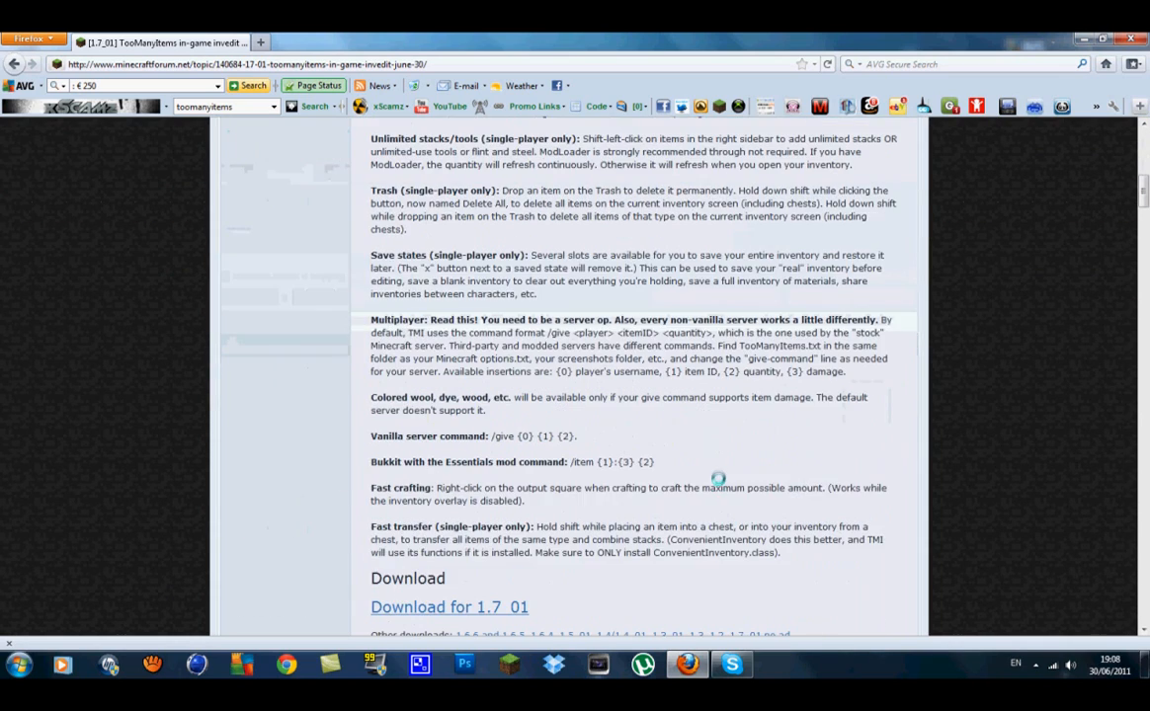
{"action": "scroll", "coordinate": [659, 464], "scroll_direction": "down", "scroll_amount": 3}
{"action": "left_click", "coordinate": [487, 524]}
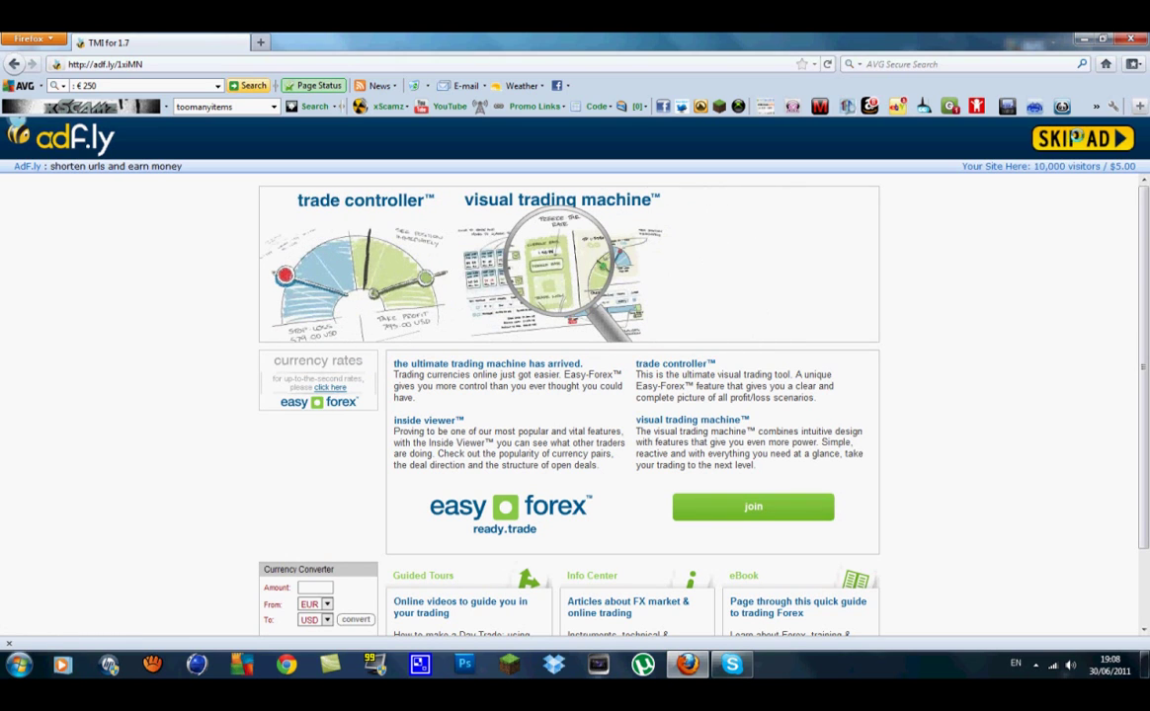
{"action": "left_click", "coordinate": [1077, 139]}
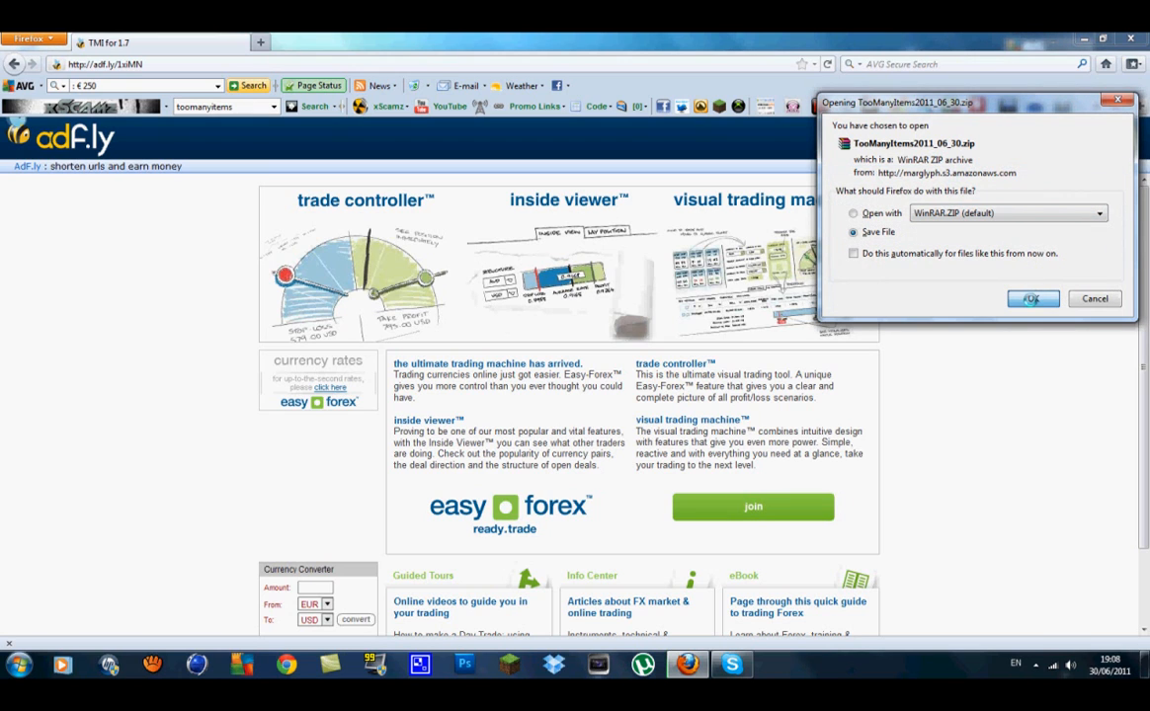
{"action": "left_click", "coordinate": [1031, 298]}
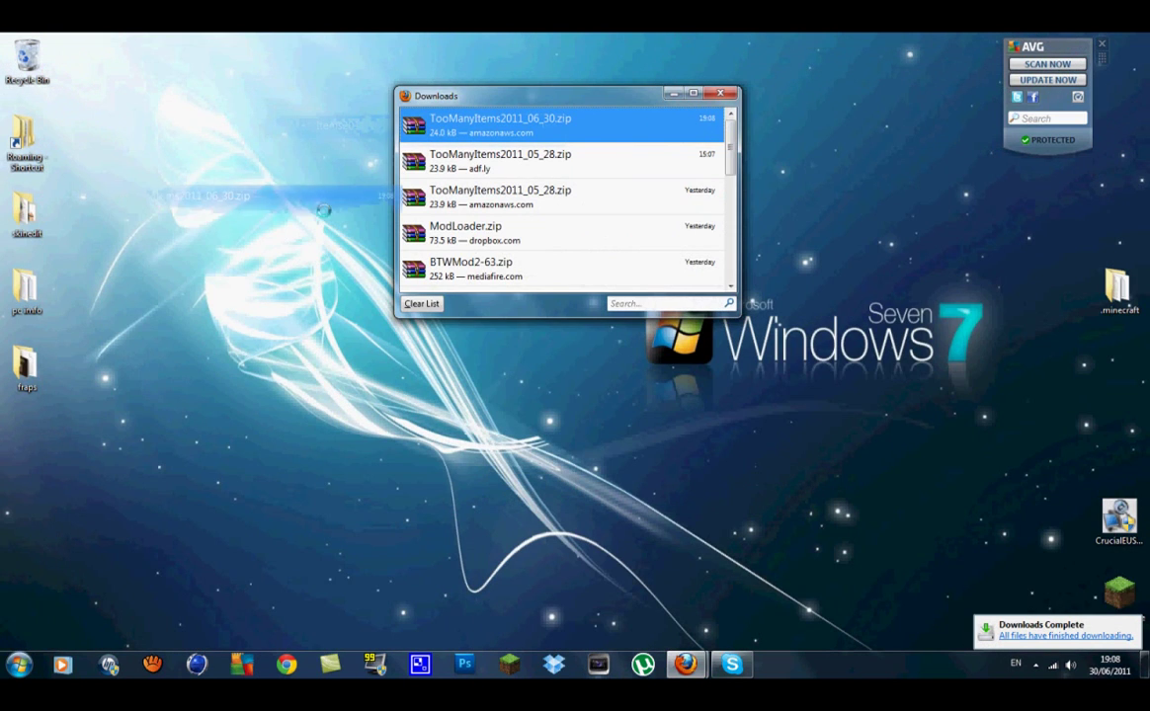
Drag the downloaded TooManyItems zip from Downloads onto the desktop.
{"action": "left_click_drag", "start_coordinate": [500, 125], "coordinate": [354, 149]}
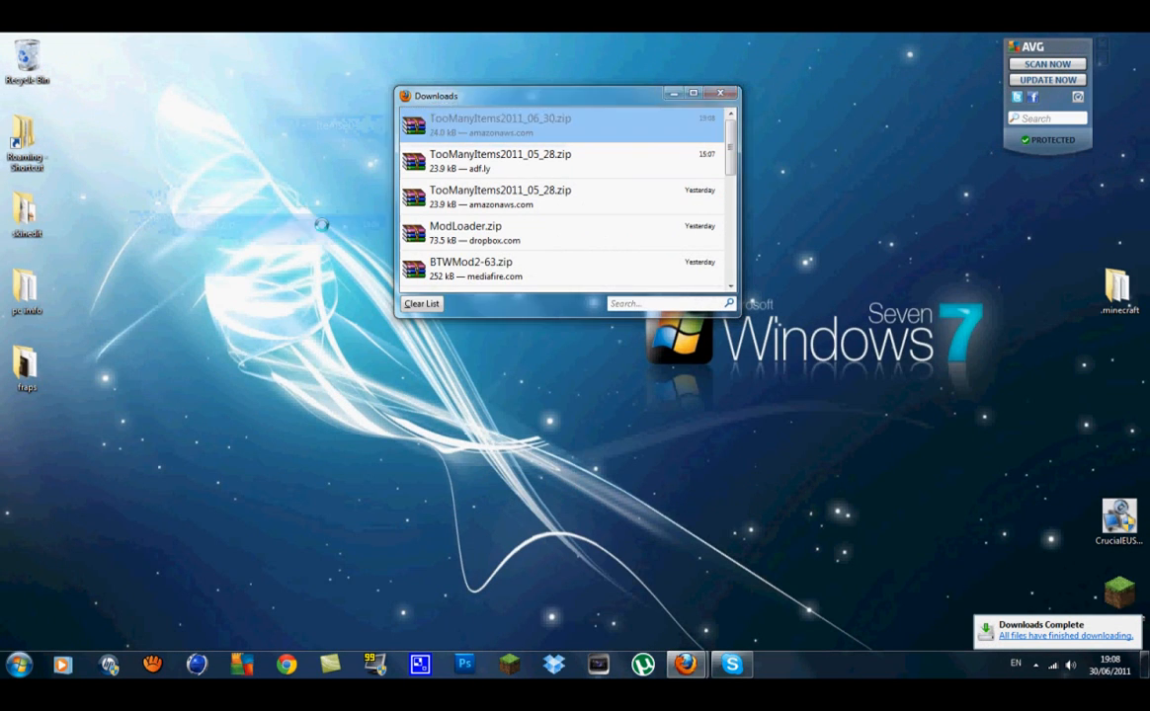
{"action": "left_click", "coordinate": [719, 94]}
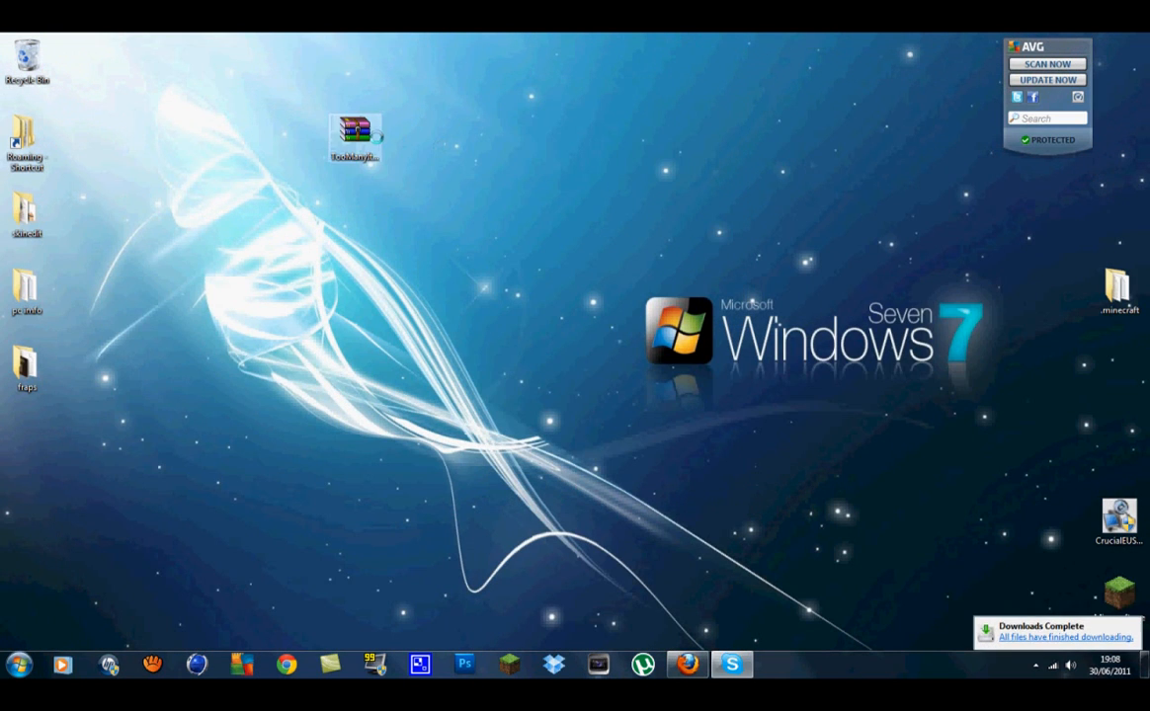
{"action": "left_click_drag", "start_coordinate": [354, 148], "coordinate": [519, 376]}
Inspect the zip's 15 class files in WinRAR, then close the archive.
{"action": "double_click", "coordinate": [517, 375]}
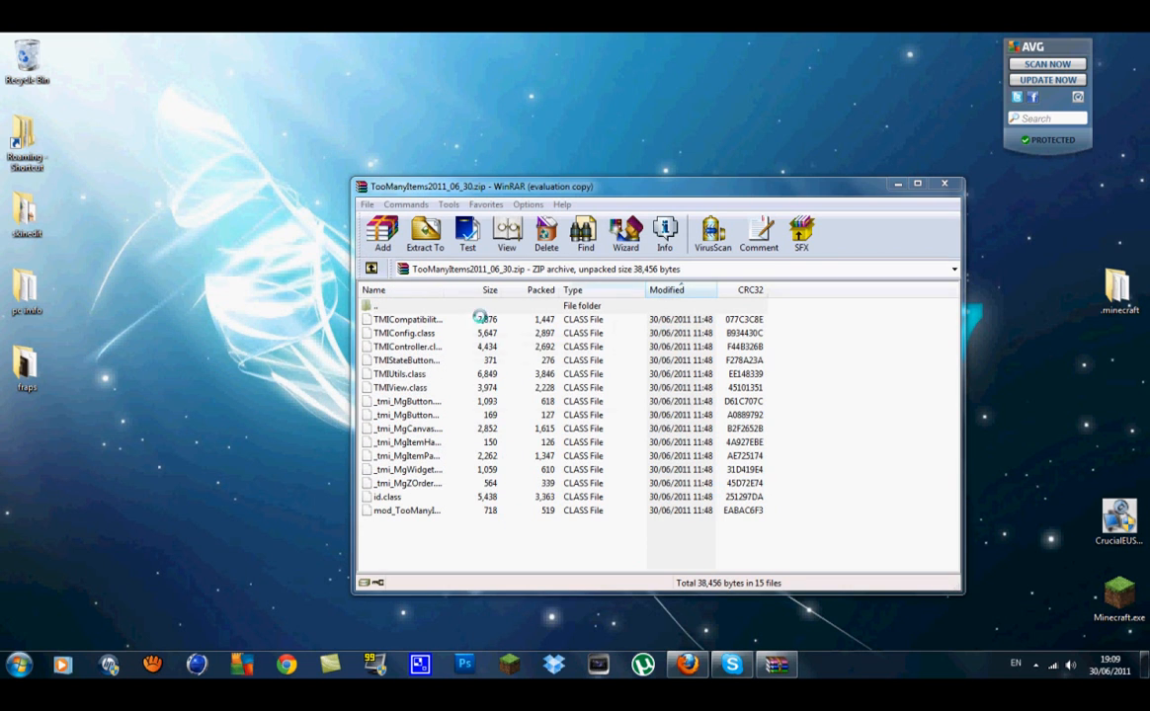
{"action": "left_click", "coordinate": [655, 365]}
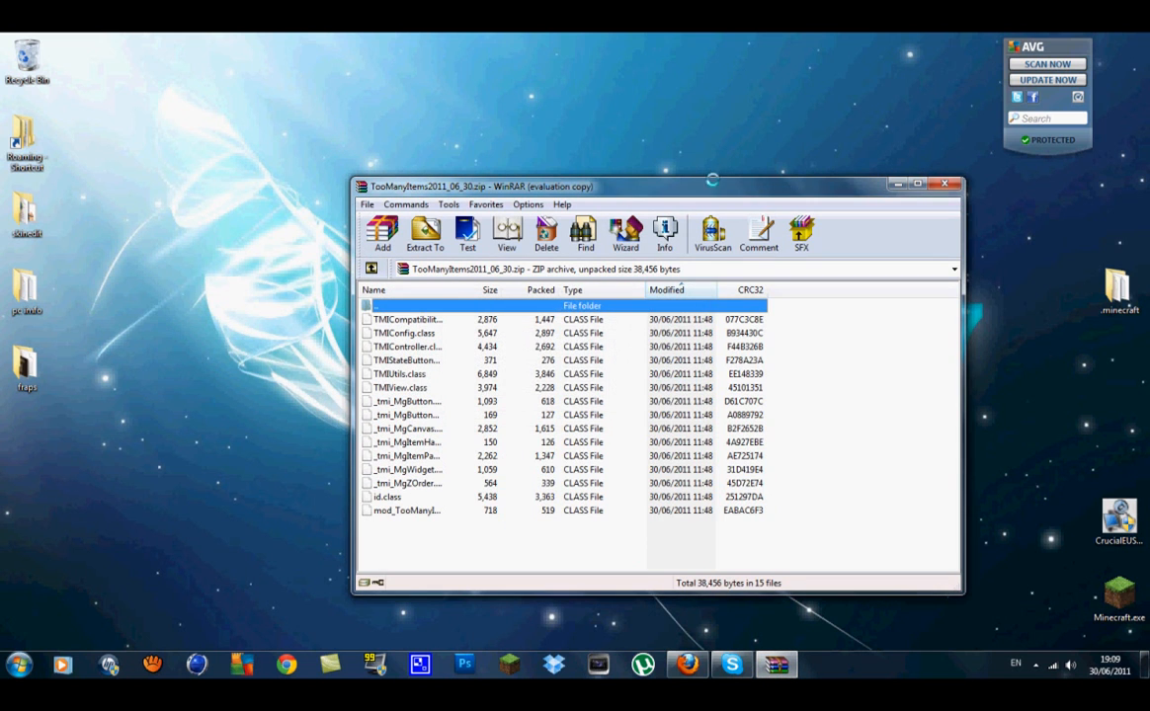
{"action": "left_click", "coordinate": [943, 186]}
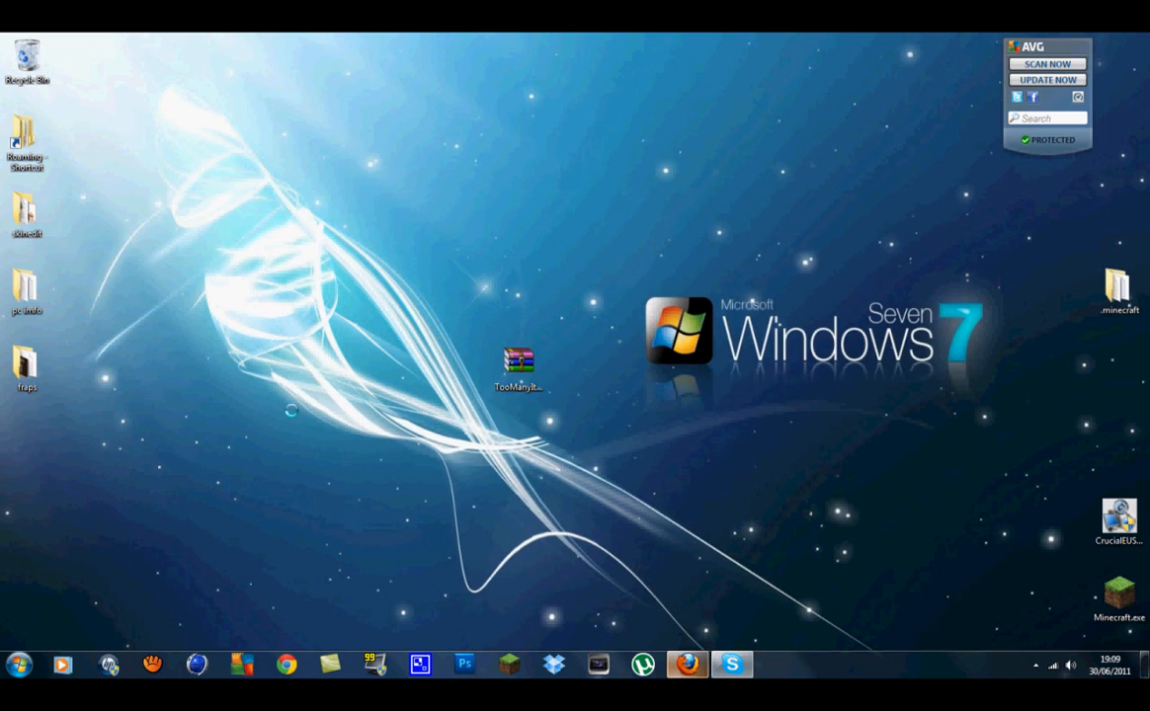
Navigate via %appdata% into .minecraft\bin and select minecraft.jar.
{"action": "left_click", "coordinate": [18, 664]}
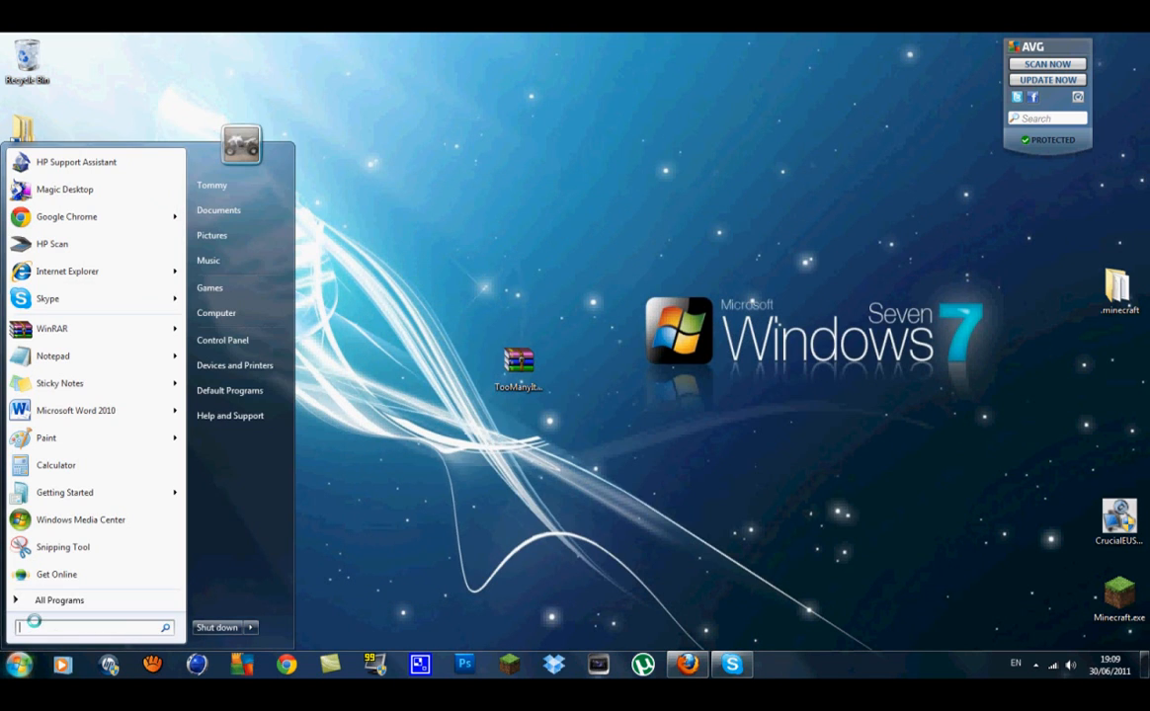
{"action": "type", "text": "%appd"}
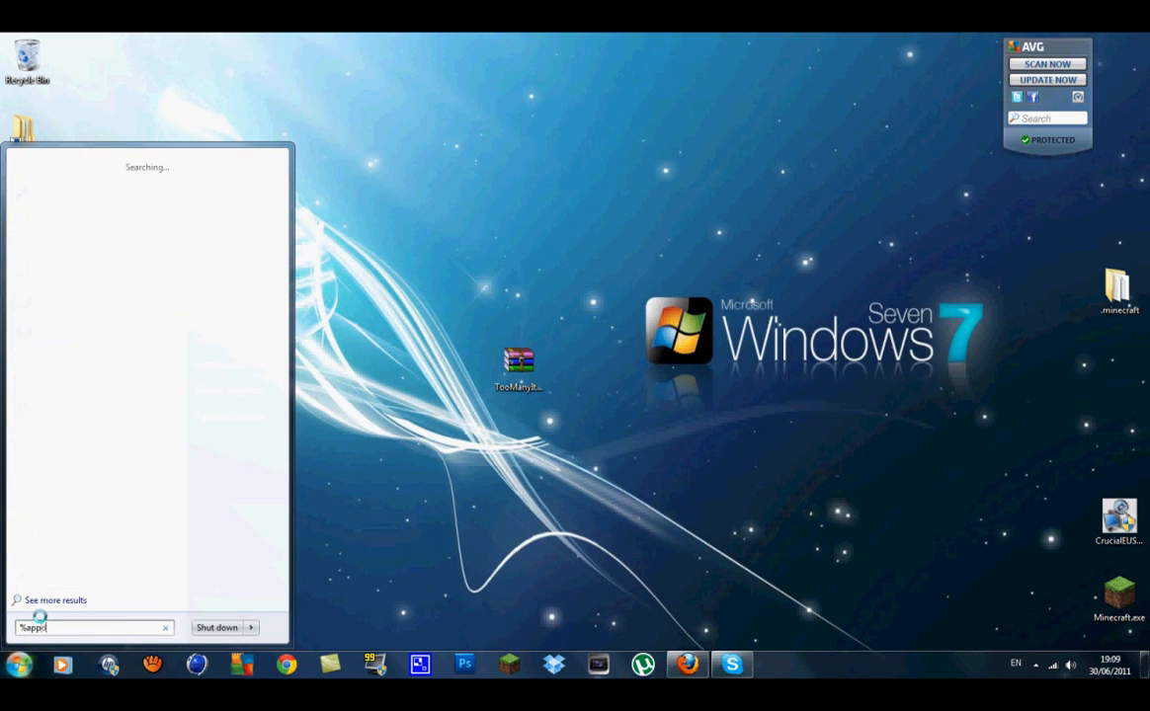
{"action": "type", "text": "a%"}
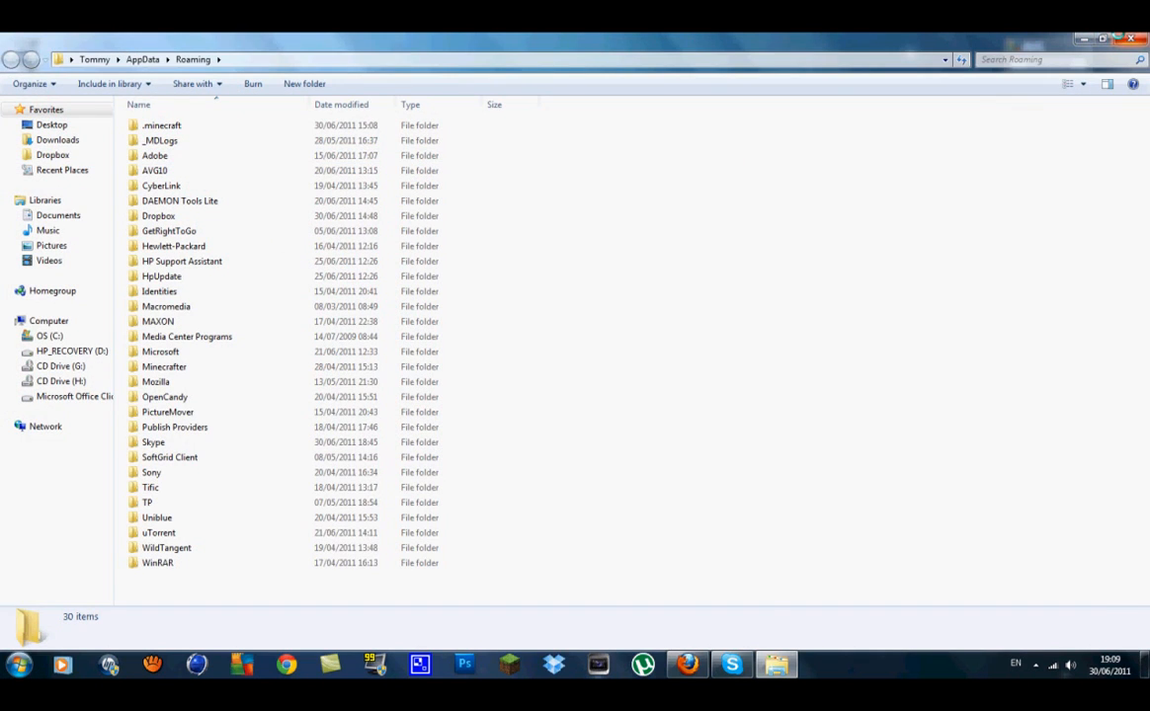
{"action": "left_click", "coordinate": [1102, 37]}
{"action": "double_click", "coordinate": [532, 344]}
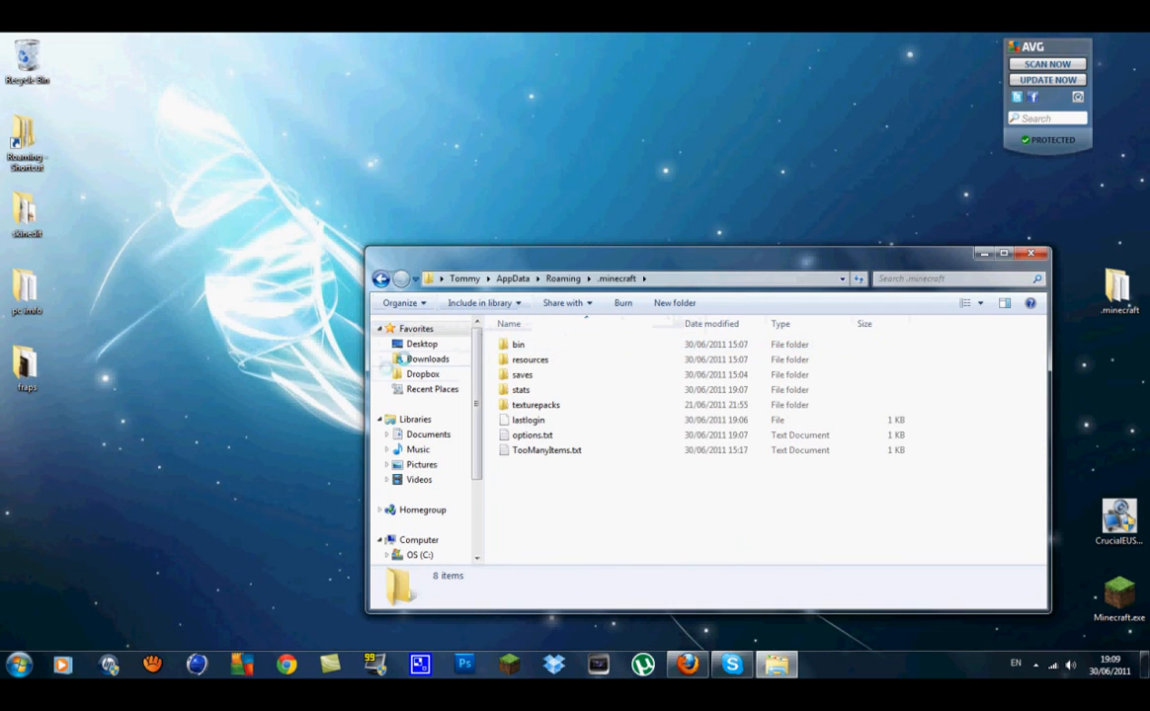
{"action": "double_click", "coordinate": [519, 343]}
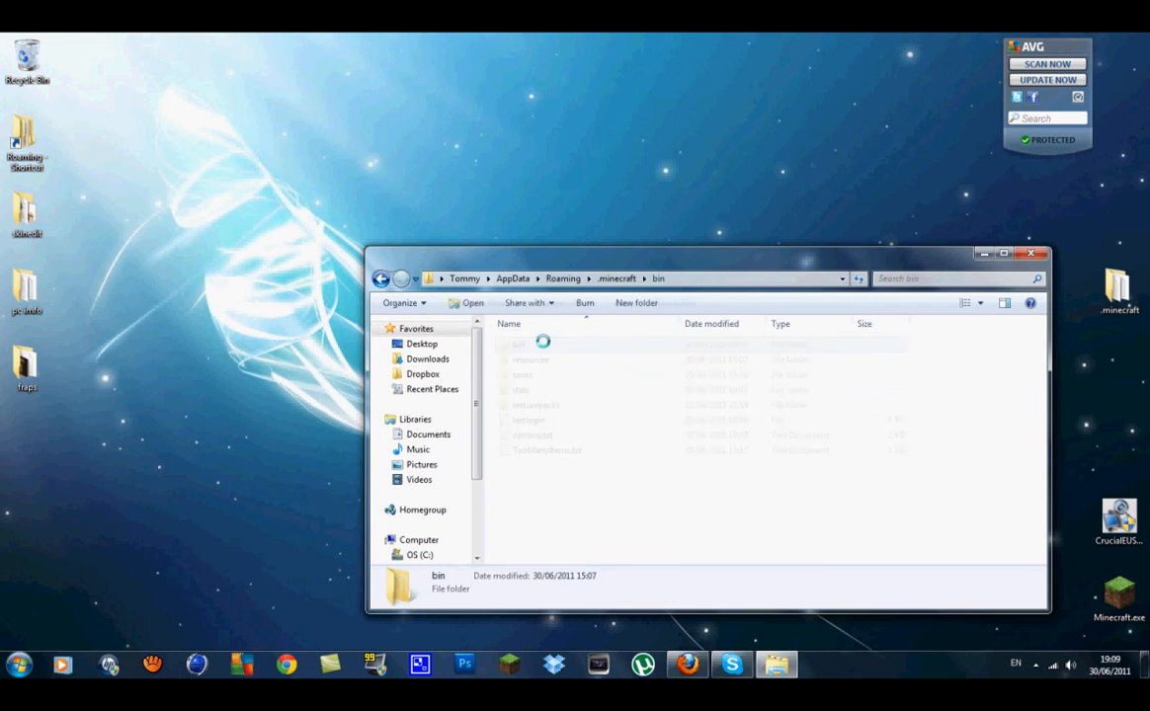
{"action": "left_click", "coordinate": [535, 419]}
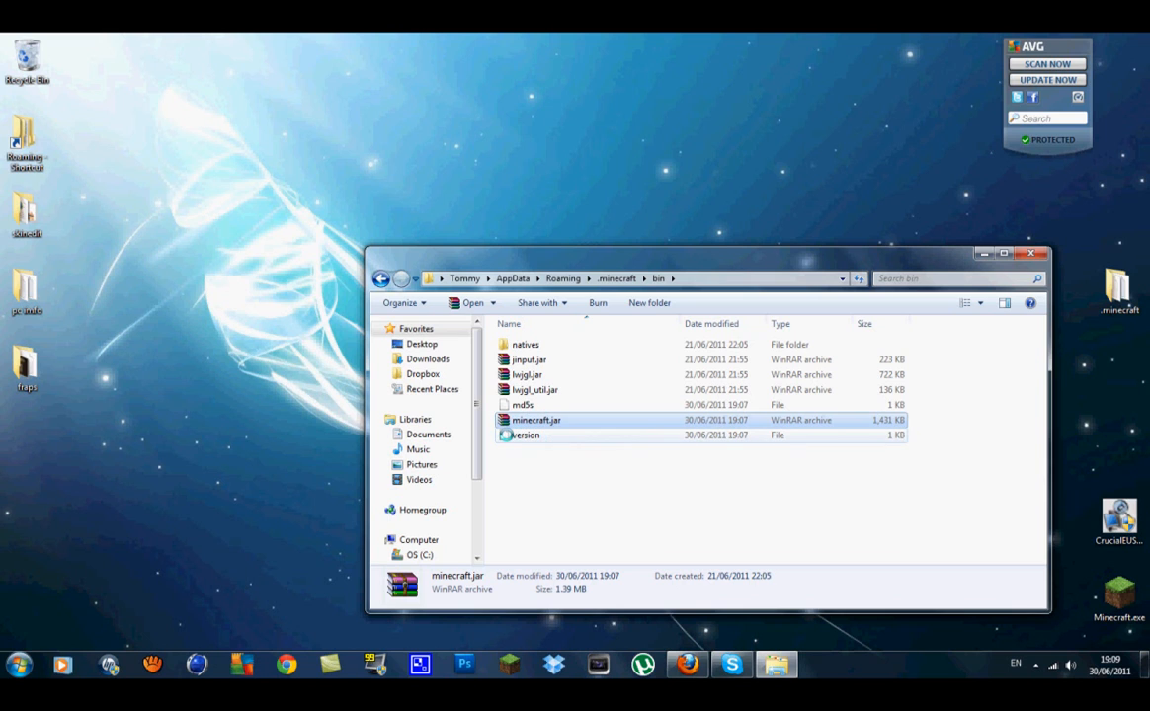
Open minecraft.jar as a WinRAR archive and close the bin folder window.
{"action": "right_click", "coordinate": [517, 419]}
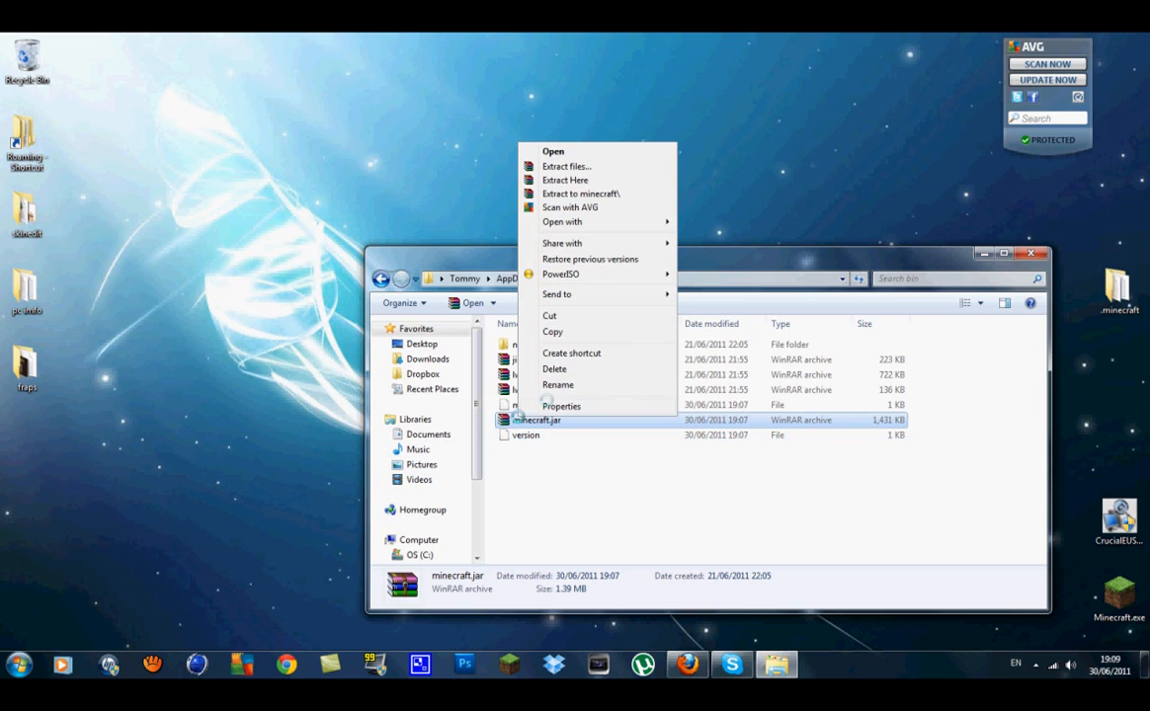
{"action": "mouse_move", "coordinate": [562, 221]}
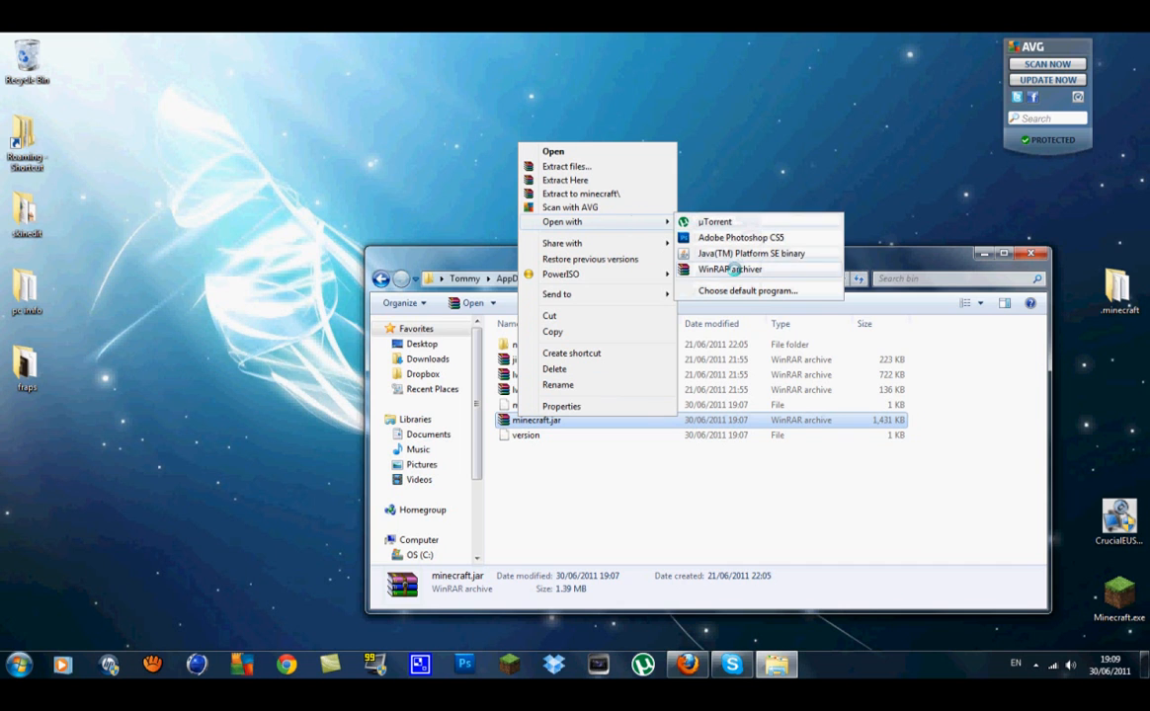
{"action": "left_click", "coordinate": [681, 244]}
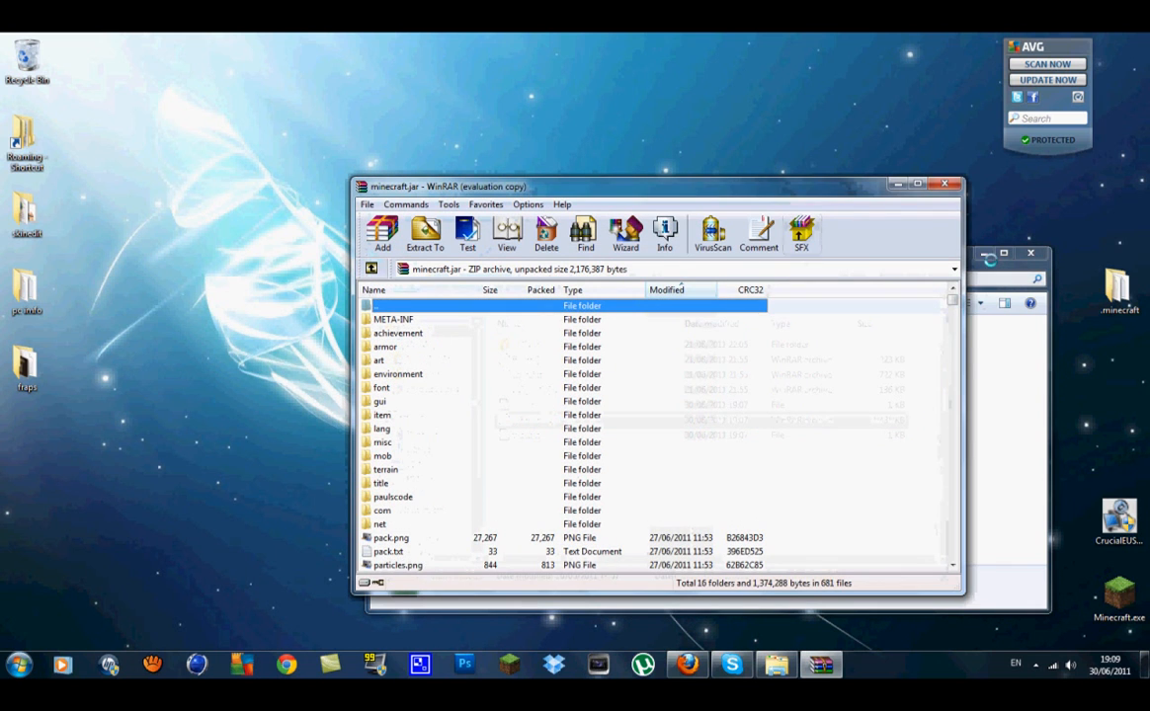
{"action": "left_click", "coordinate": [1032, 334]}
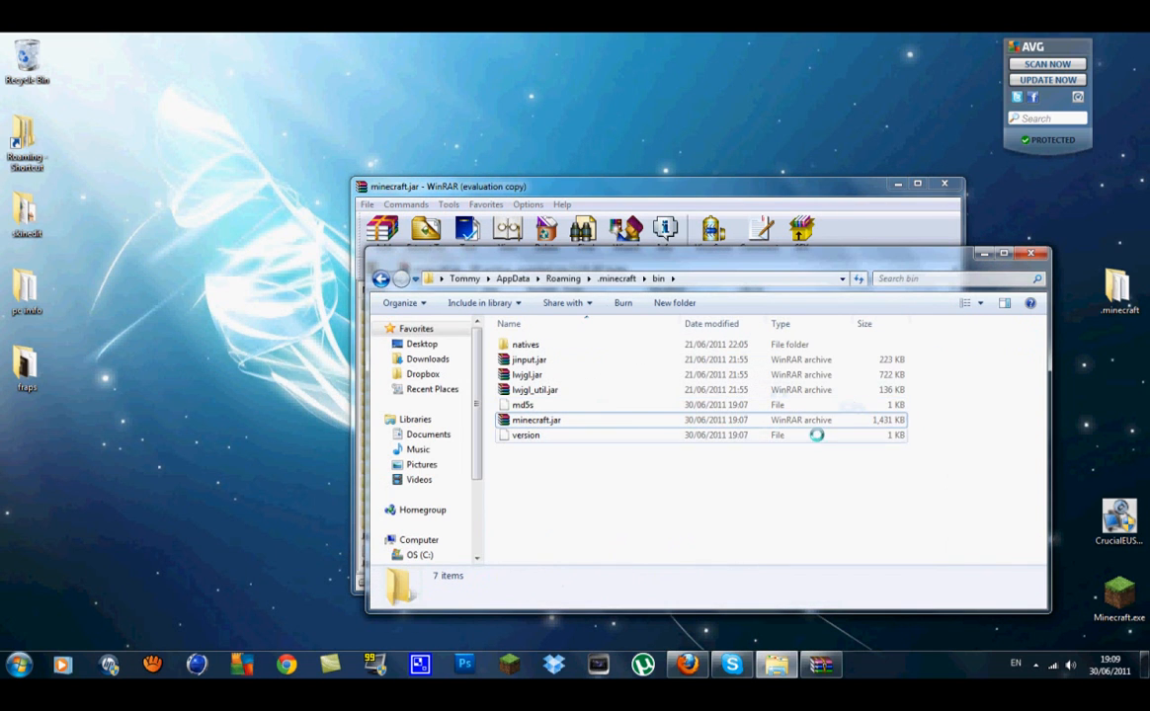
{"action": "left_click", "coordinate": [1040, 254]}
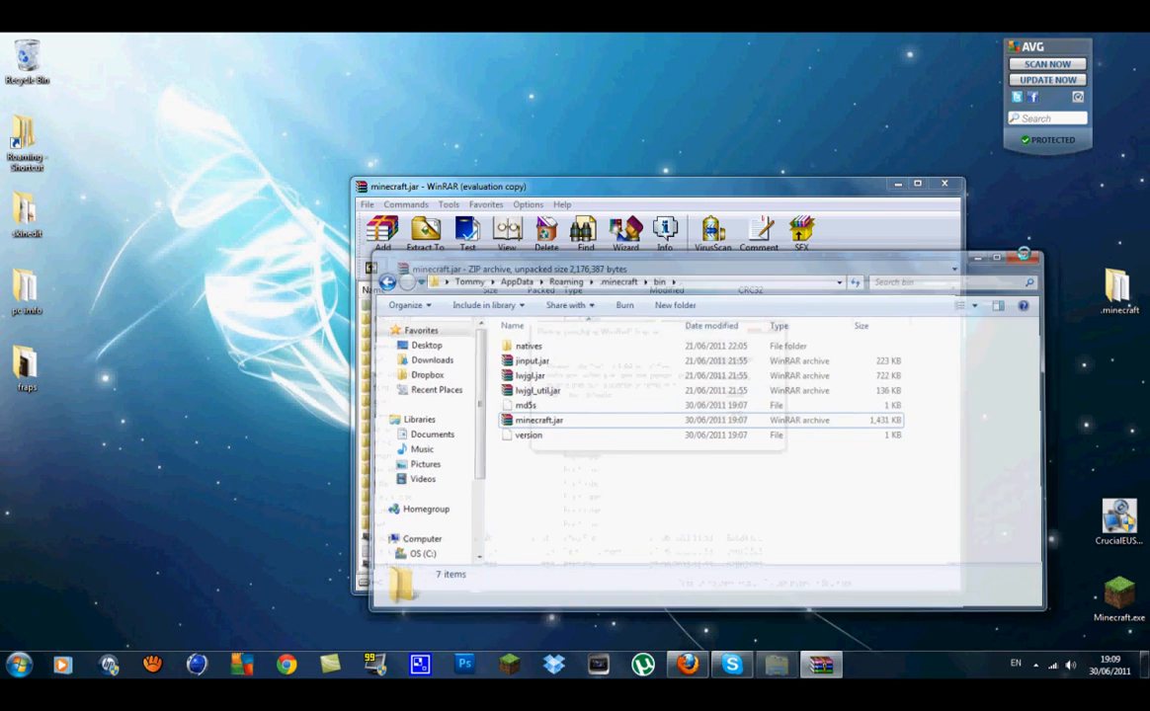
{"action": "left_click", "coordinate": [757, 394]}
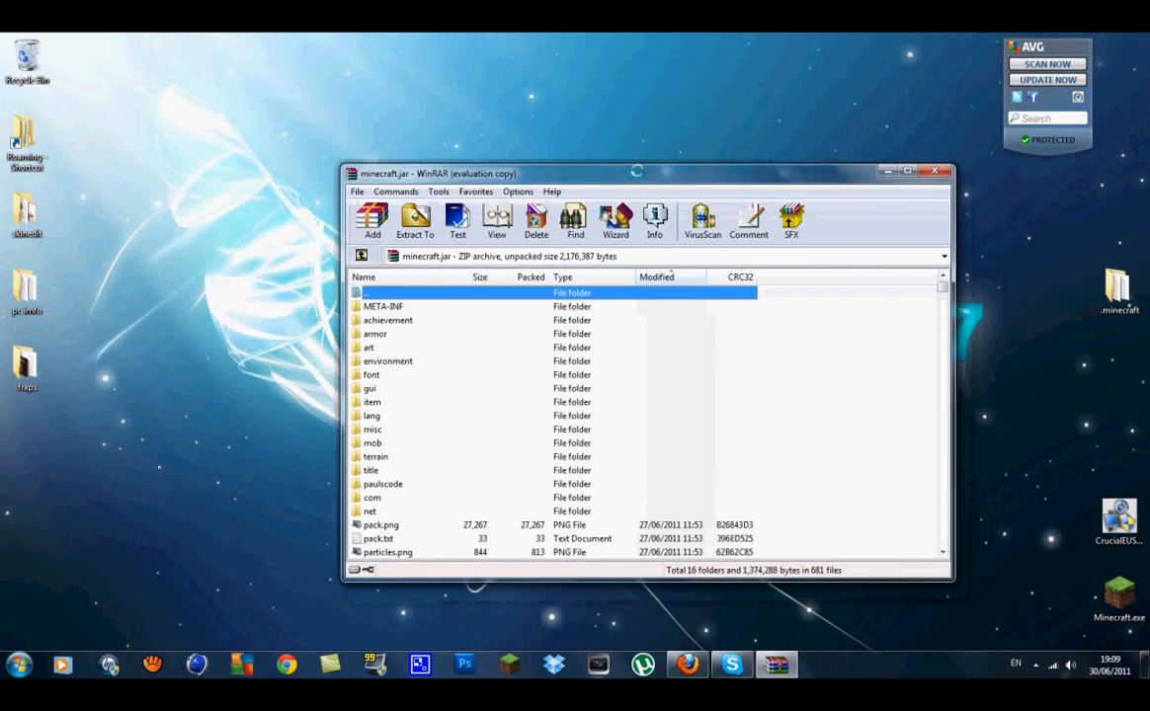
{"action": "left_click_drag", "start_coordinate": [653, 188], "coordinate": [611, 157]}
Delete the META-INF folder from minecraft.jar and confirm.
{"action": "left_click", "coordinate": [352, 287]}
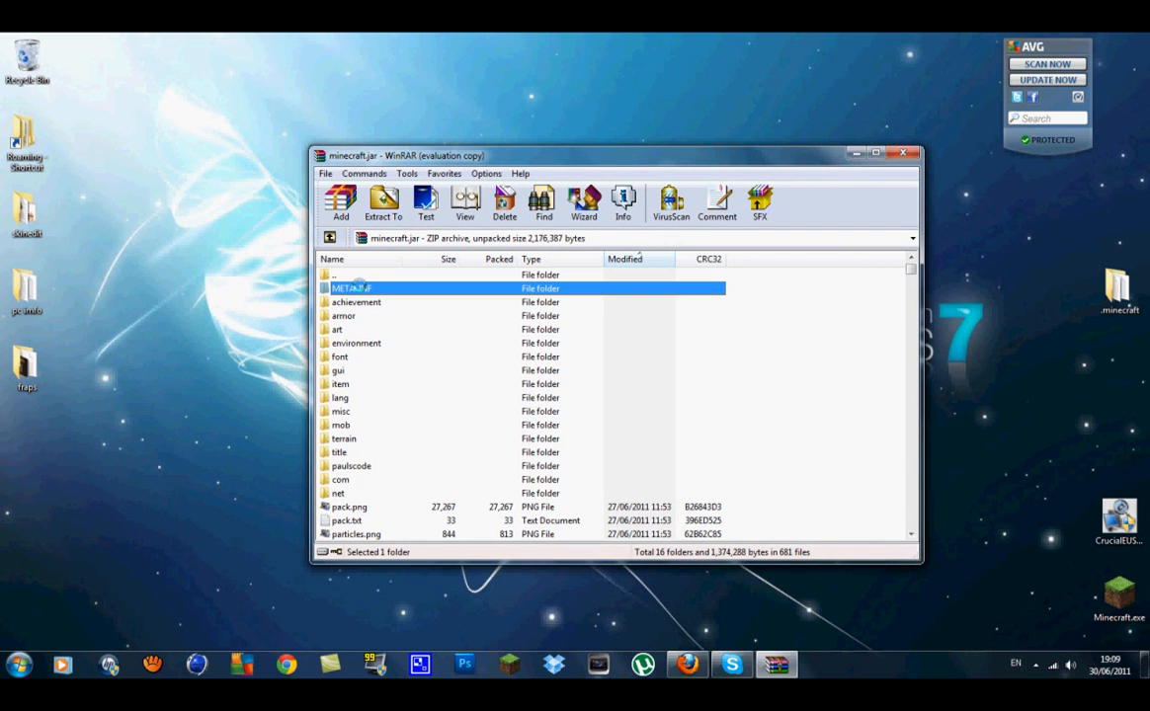
{"action": "right_click", "coordinate": [358, 288]}
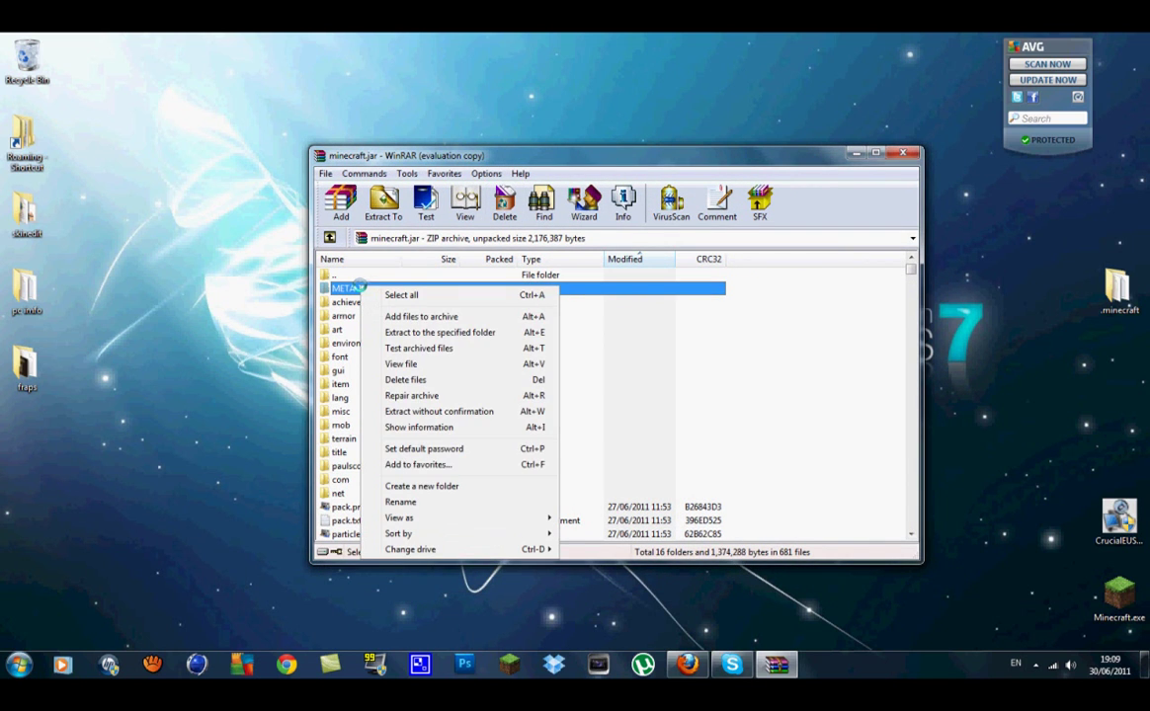
{"action": "left_click", "coordinate": [407, 379]}
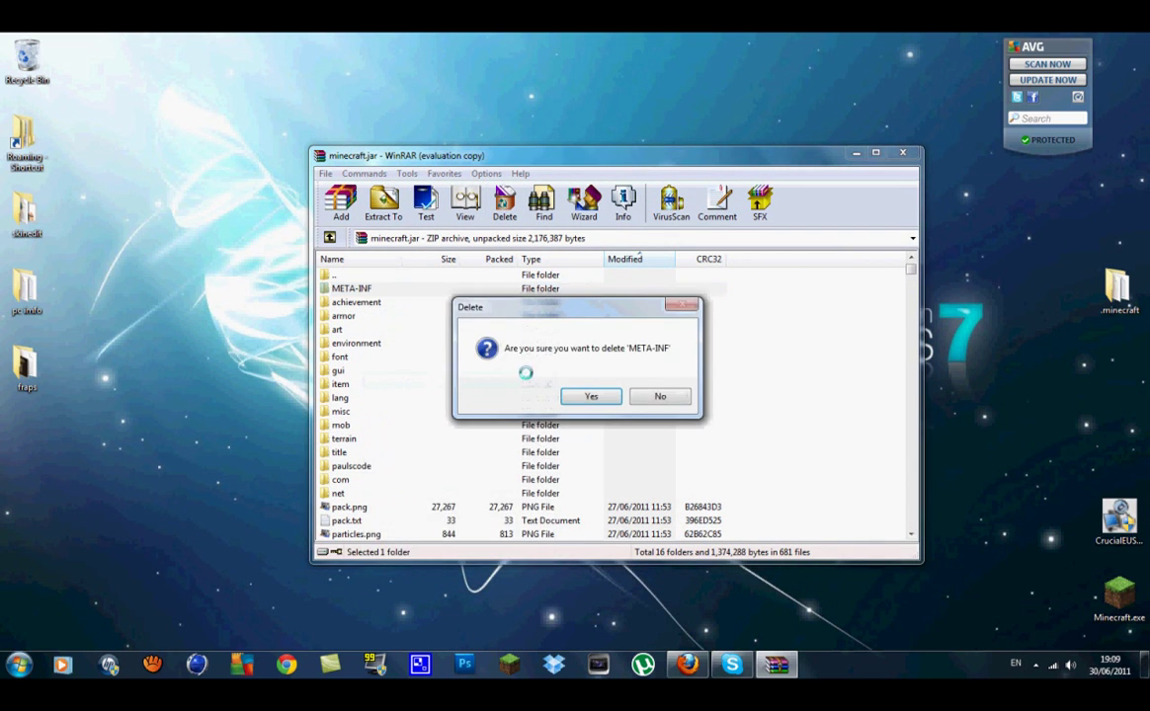
{"action": "left_click", "coordinate": [587, 396]}
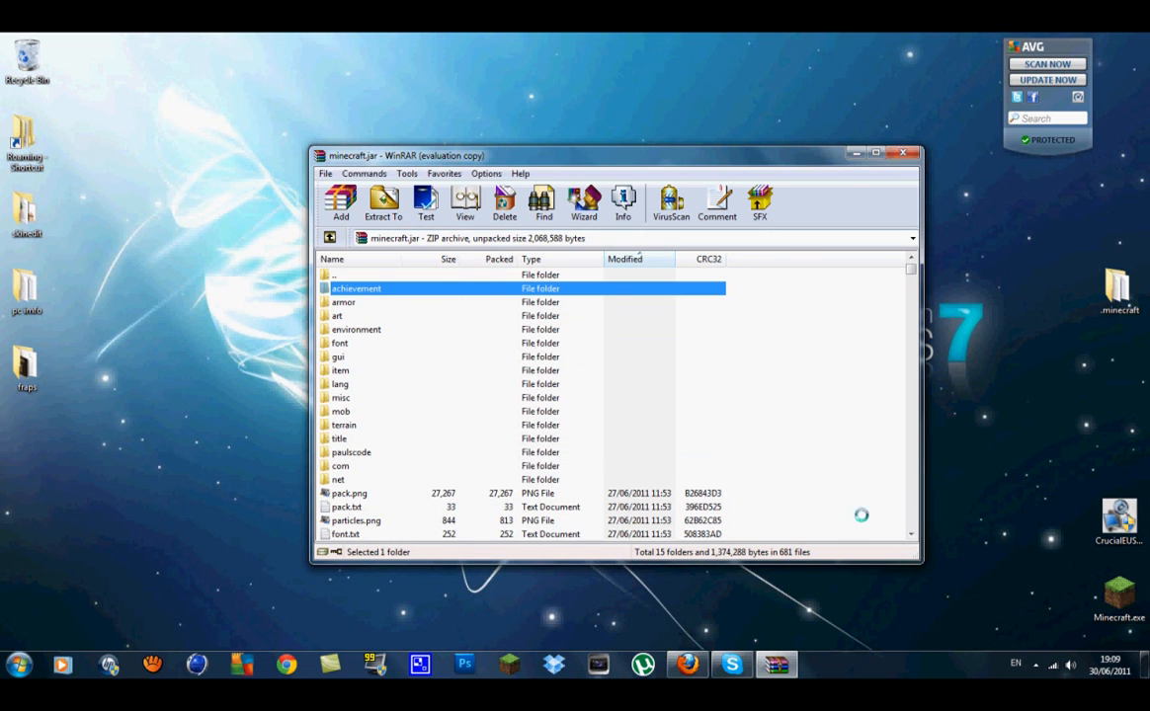
Arrange the TooManyItems zip window beside the maximized minecraft.jar archive.
{"action": "double_click", "coordinate": [750, 158]}
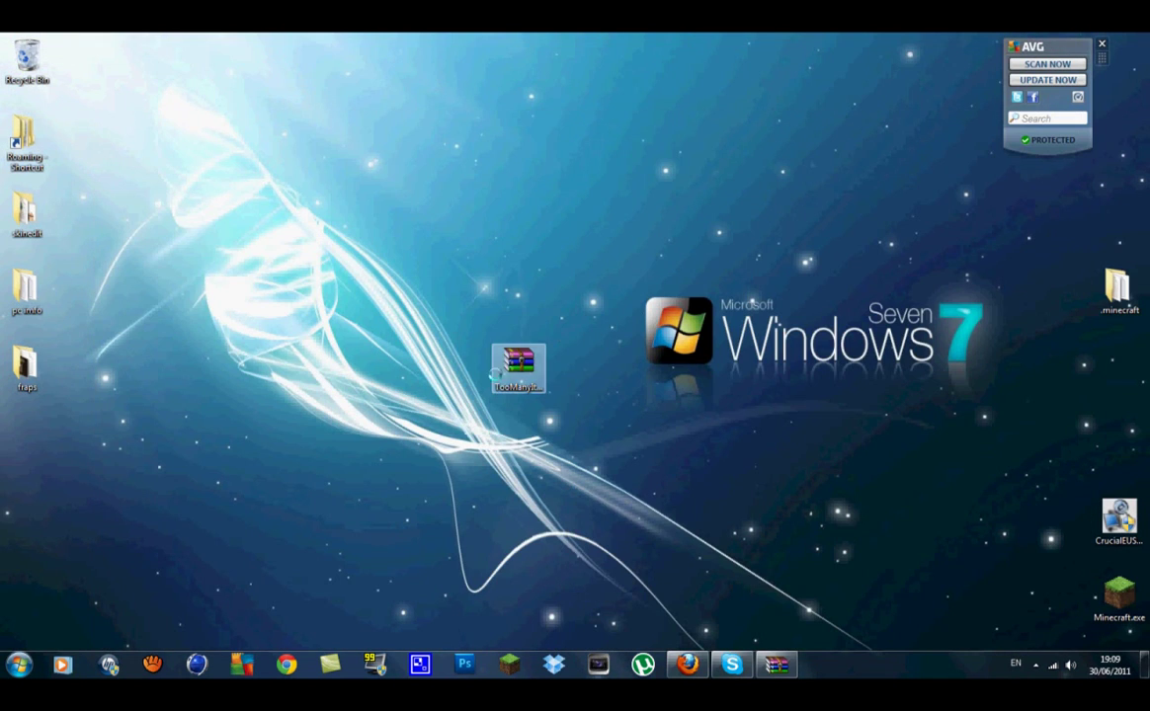
{"action": "double_click", "coordinate": [472, 336]}
{"action": "left_click_drag", "start_coordinate": [296, 61], "coordinate": [757, 72]}
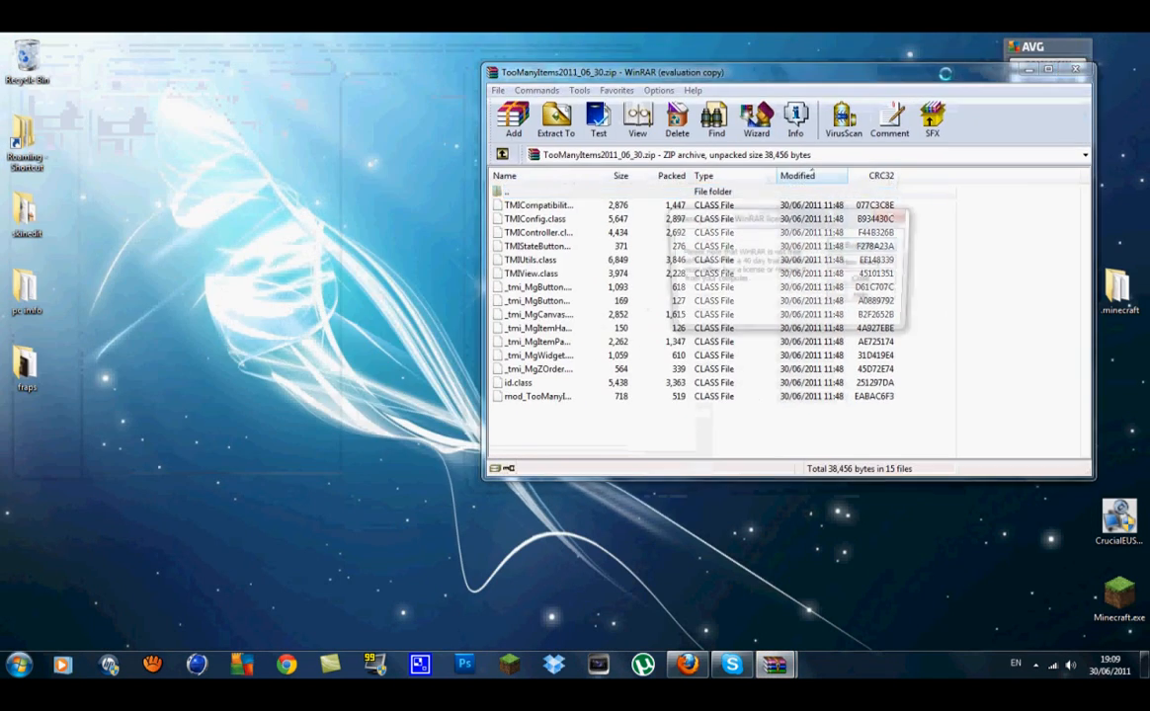
{"action": "left_click", "coordinate": [879, 279]}
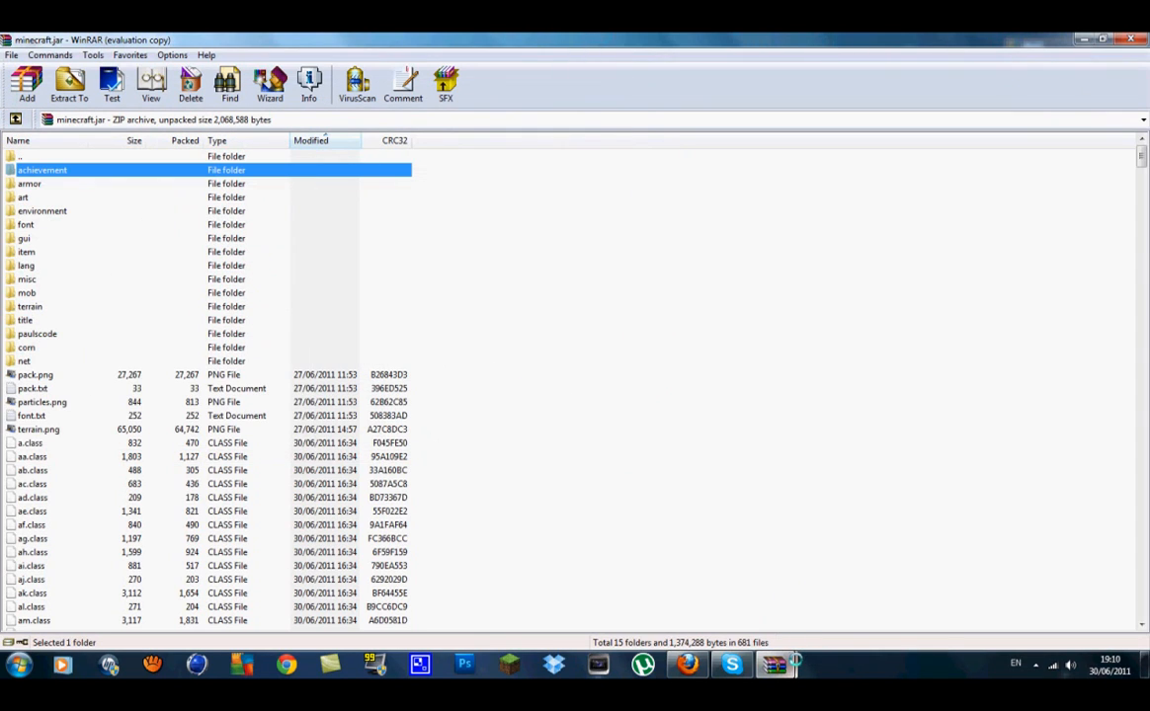
{"action": "left_click", "coordinate": [776, 663]}
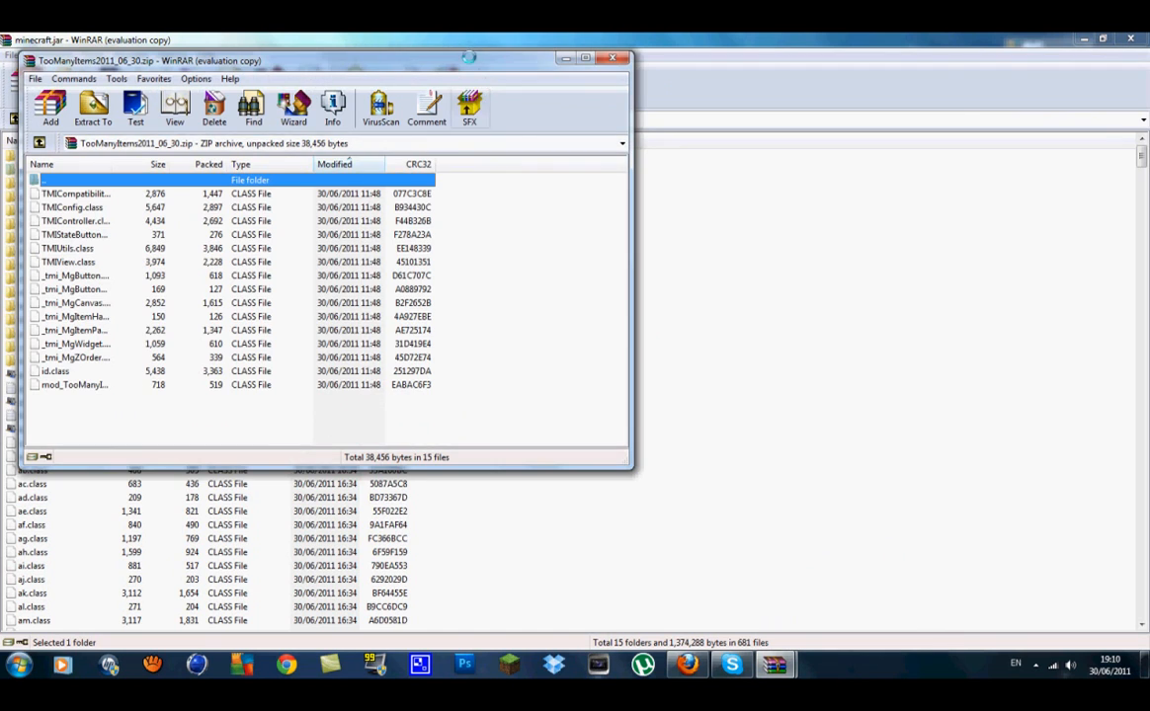
{"action": "left_click_drag", "start_coordinate": [429, 57], "coordinate": [899, 102]}
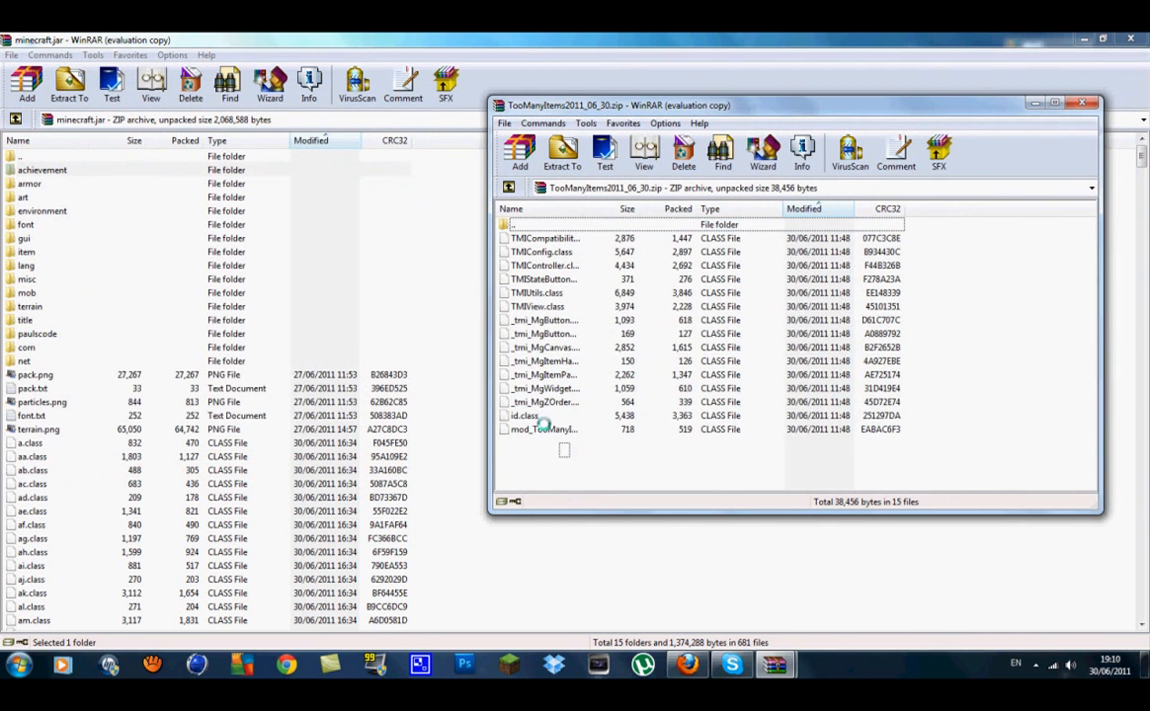
Drag all 15 TooManyItems class files into minecraft.jar and confirm adding them.
{"action": "left_click_drag", "start_coordinate": [568, 454], "coordinate": [466, 240]}
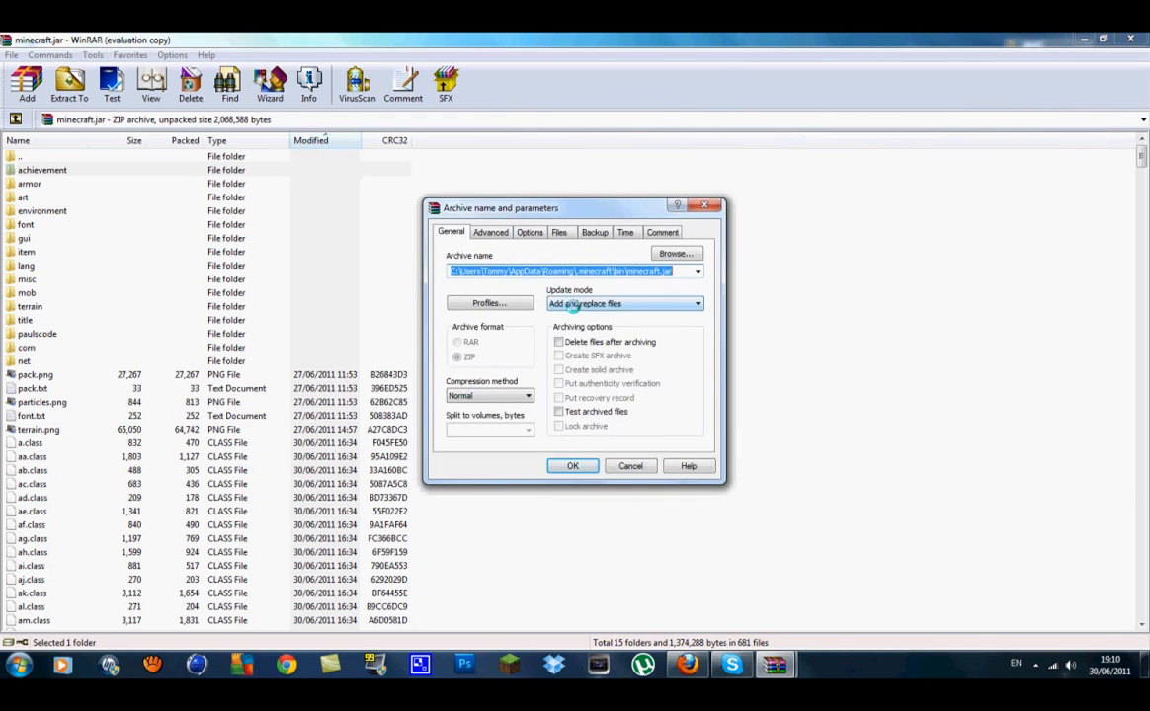
{"action": "left_click", "coordinate": [572, 466]}
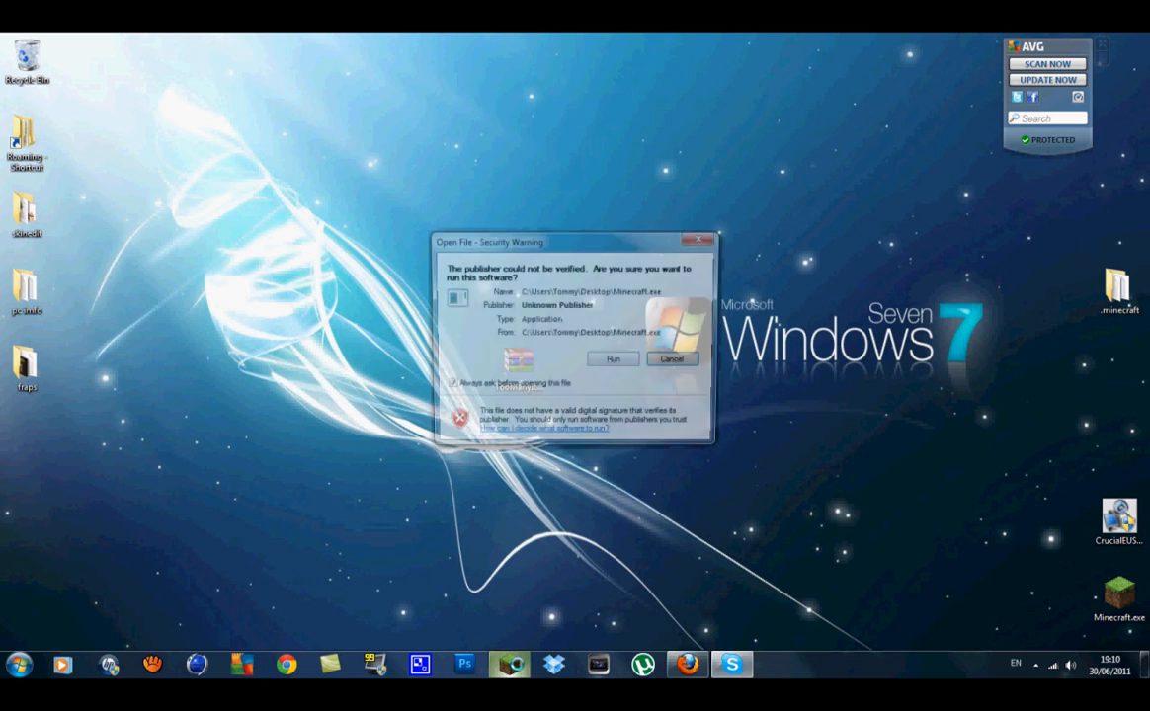
Run Minecraft.exe past the security warning and log in to the launcher.
{"action": "left_click", "coordinate": [616, 361]}
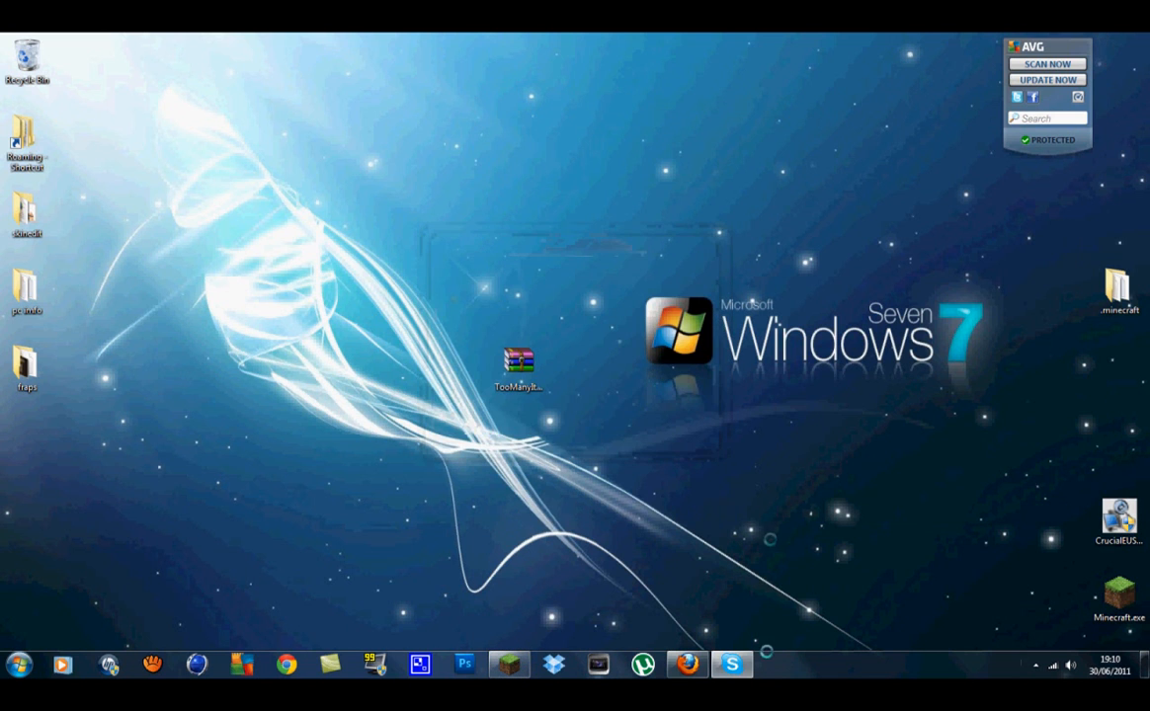
{"action": "left_click", "coordinate": [689, 664]}
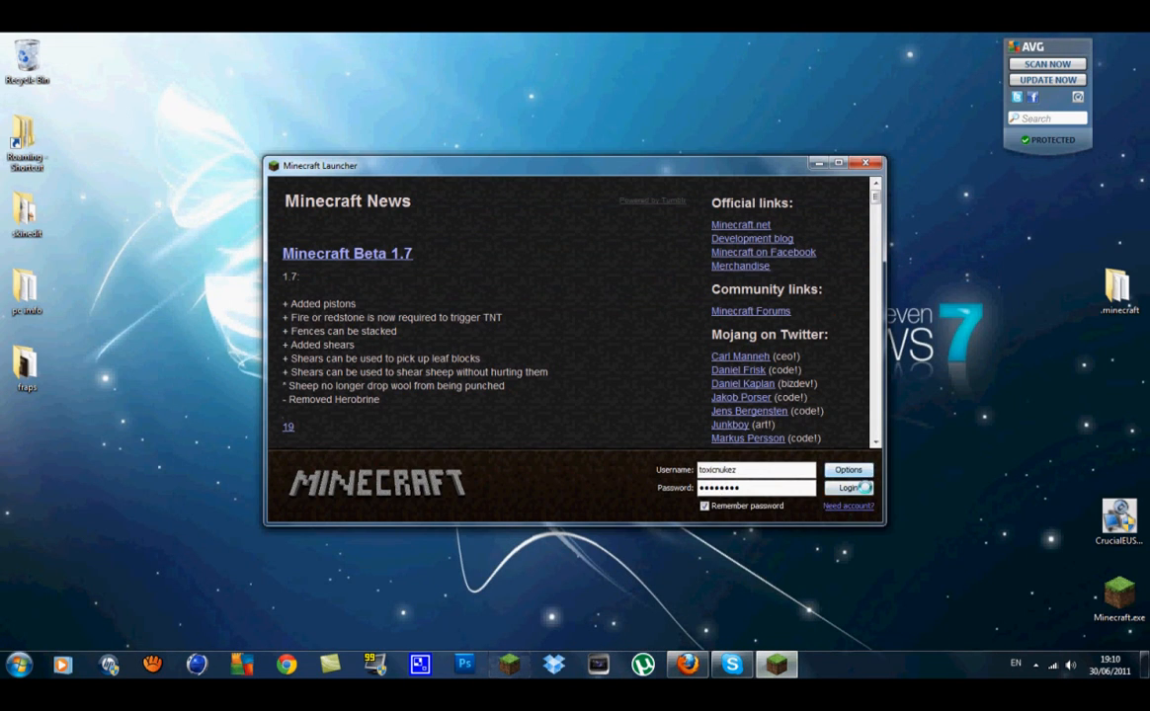
{"action": "left_click", "coordinate": [850, 487]}
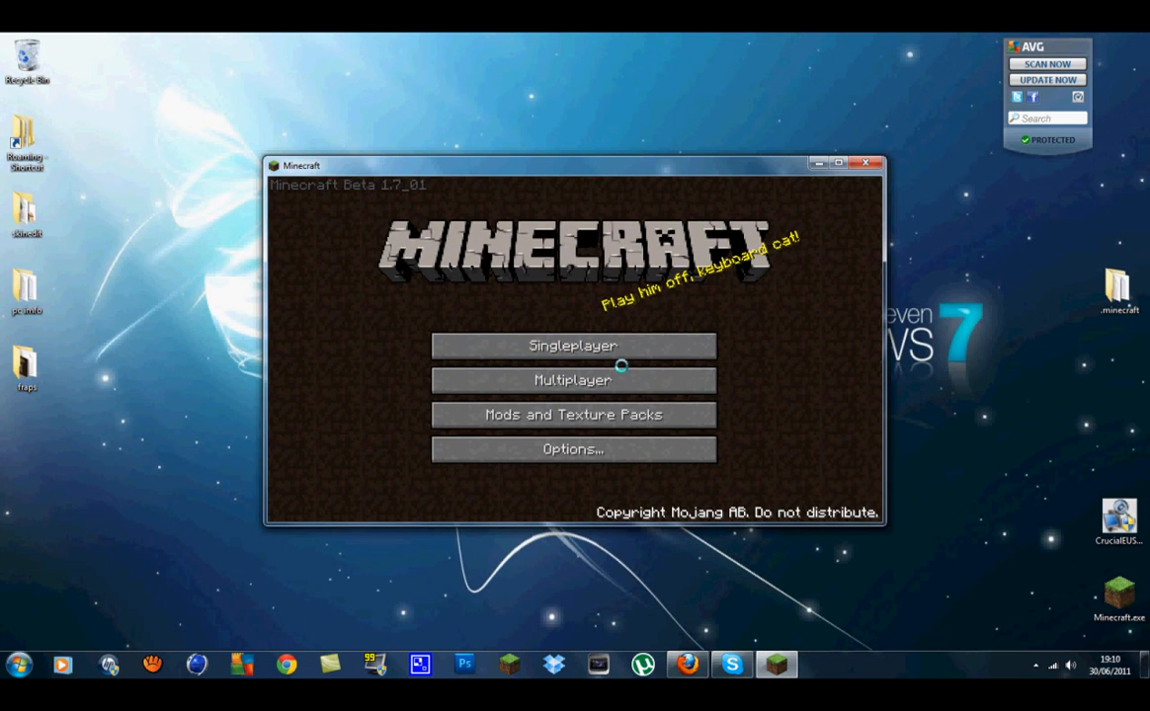
Load a saved singleplayer world so the TooManyItems inventory overlay appears.
{"action": "left_click", "coordinate": [618, 382]}
{"action": "left_click", "coordinate": [622, 465]}
{"action": "left_click", "coordinate": [593, 346]}
{"action": "double_click", "coordinate": [593, 334]}
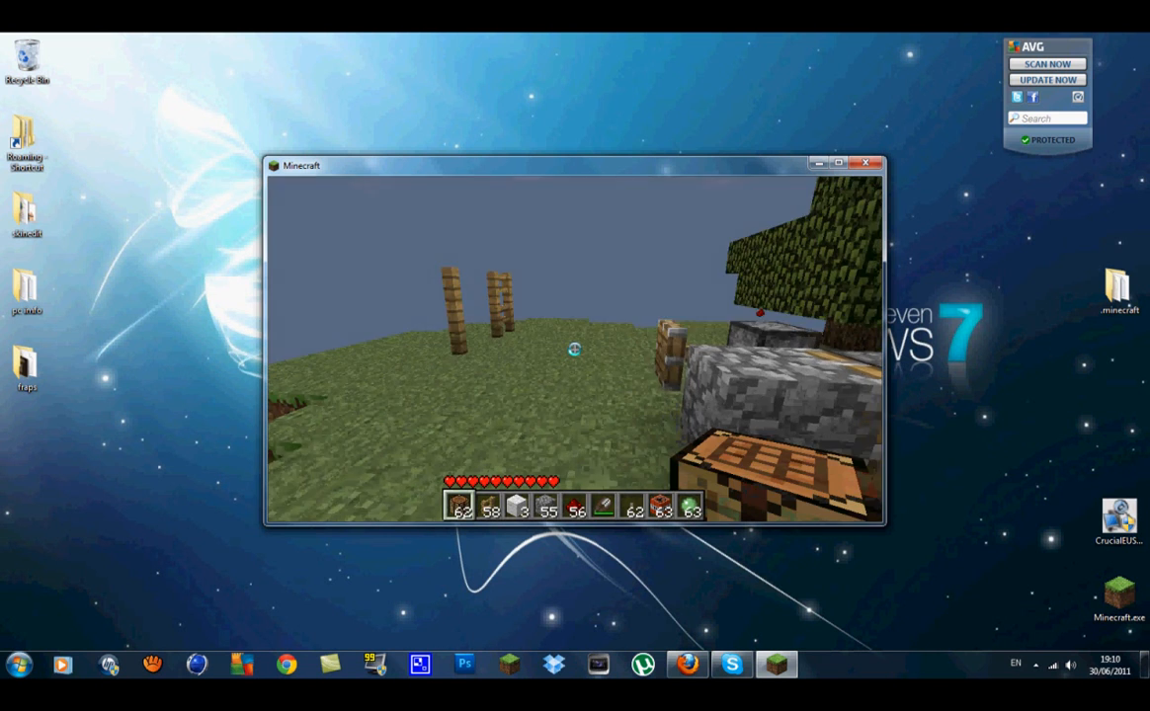
{"action": "key", "text": "e"}
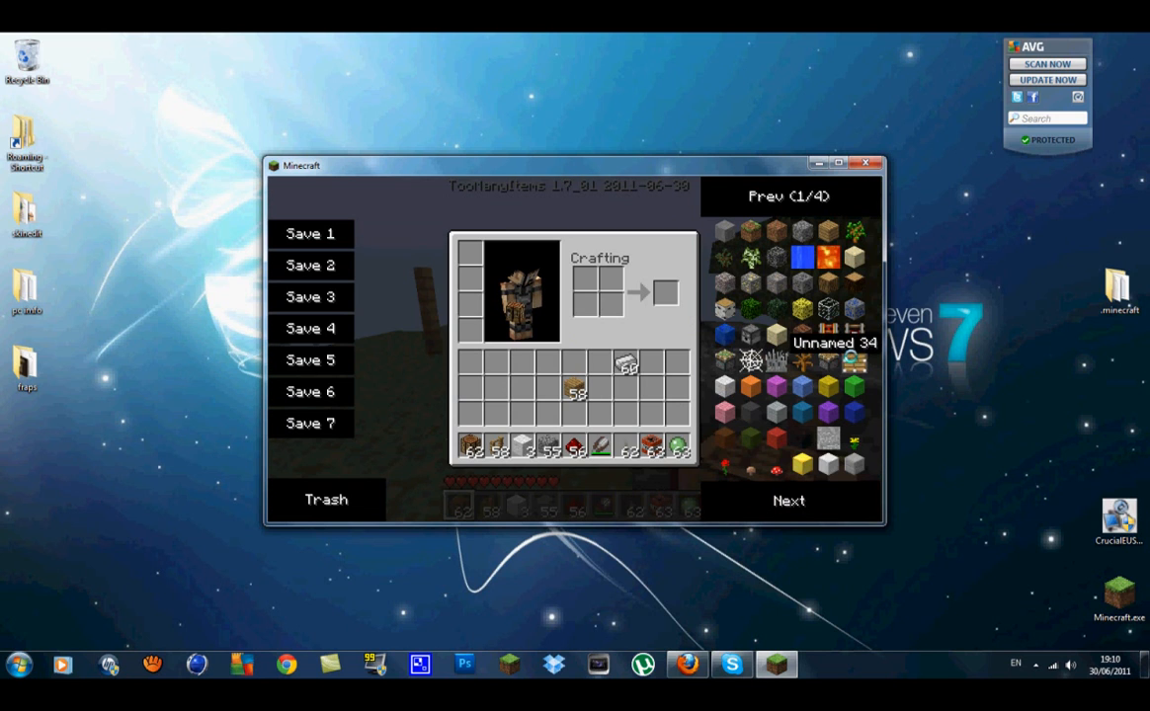
{"action": "left_click", "coordinate": [803, 503]}
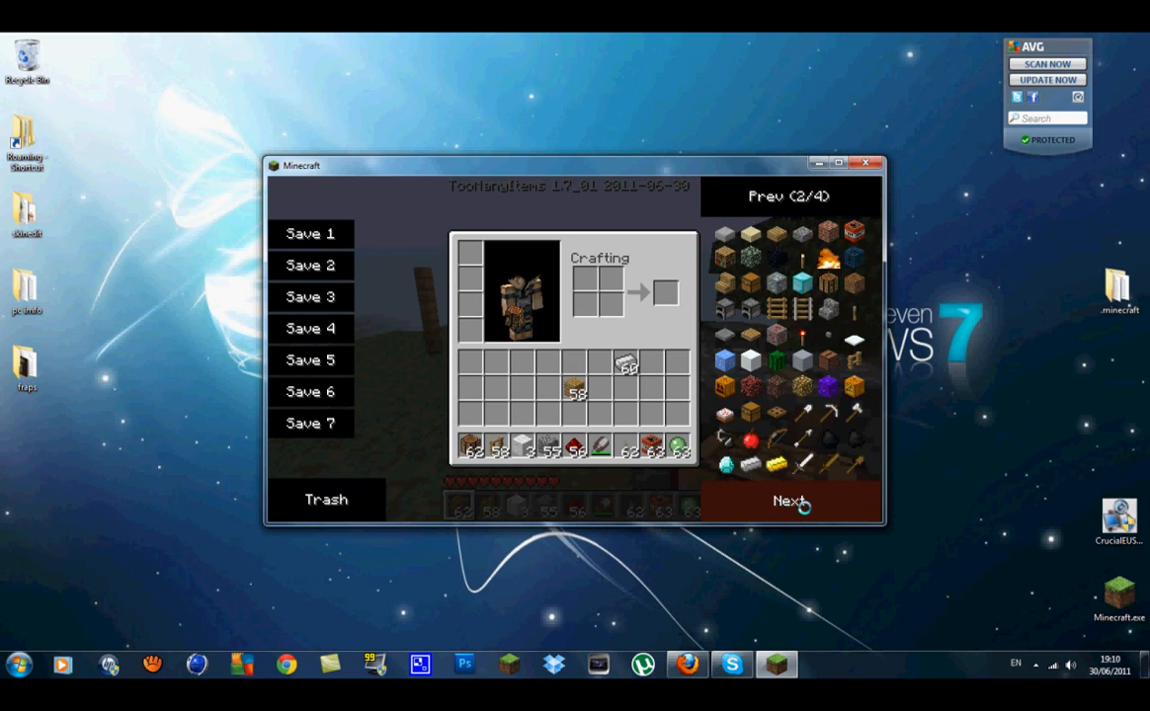
{"action": "left_click", "coordinate": [803, 502]}
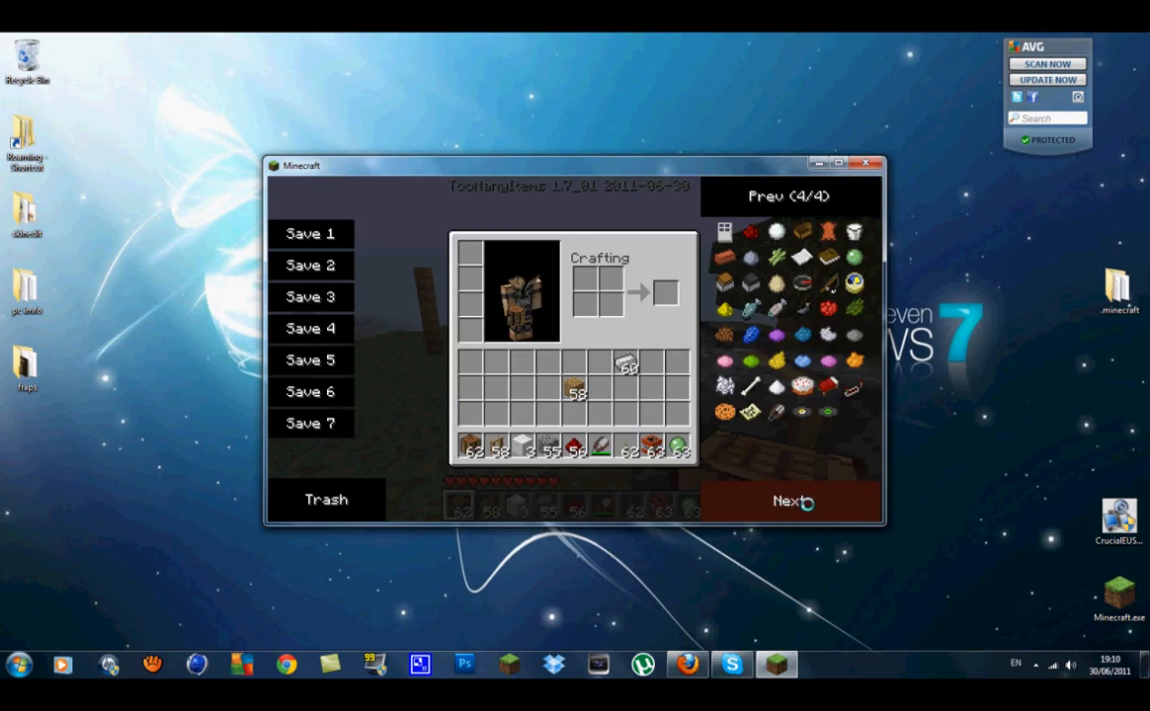
{"action": "key", "text": "Escape"}
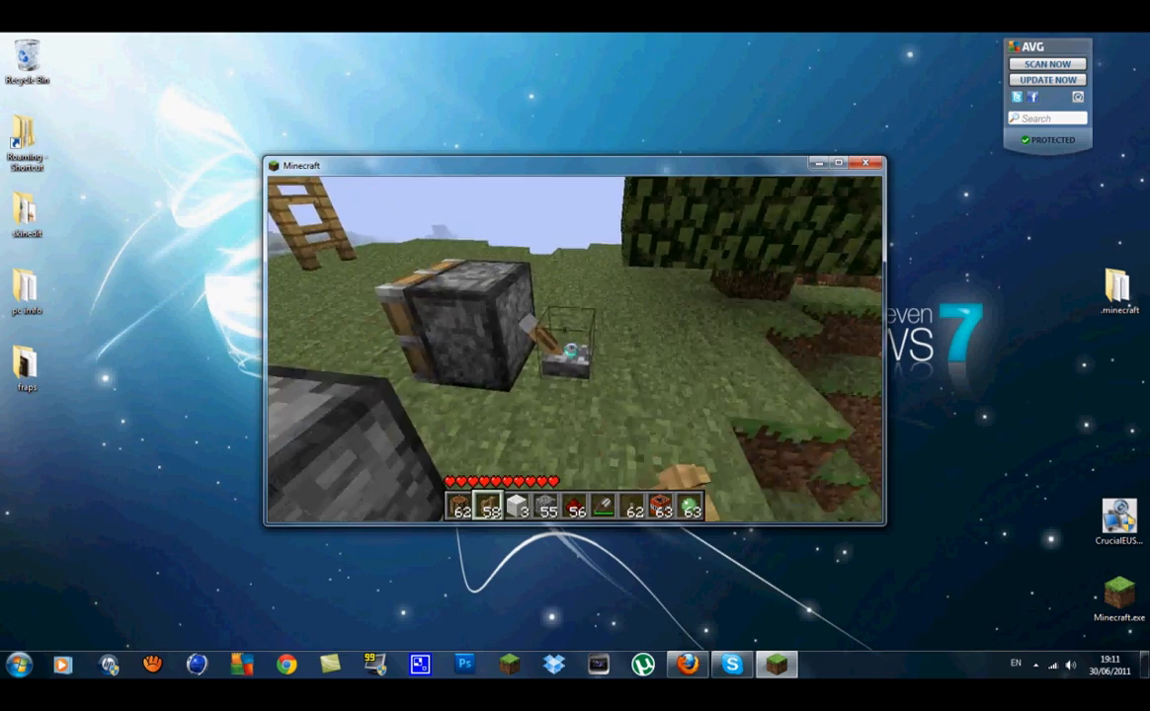
{"action": "key", "text": "5"}
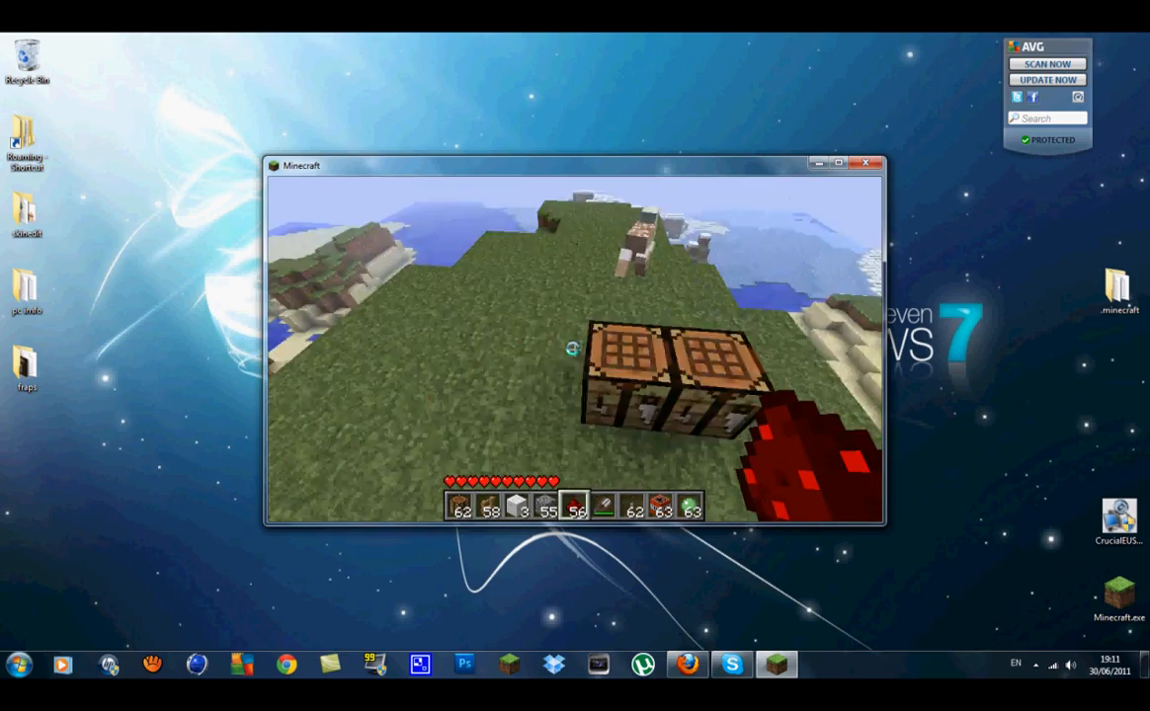
{"action": "key", "text": "6"}
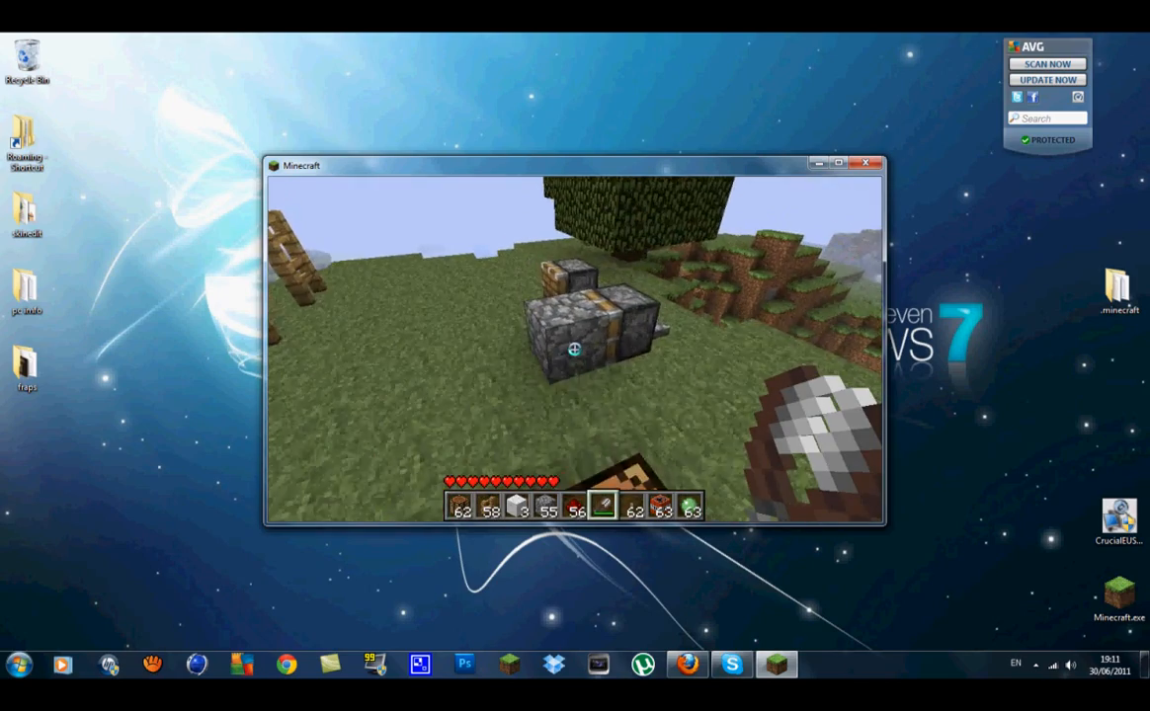
{"action": "key", "text": "8"}
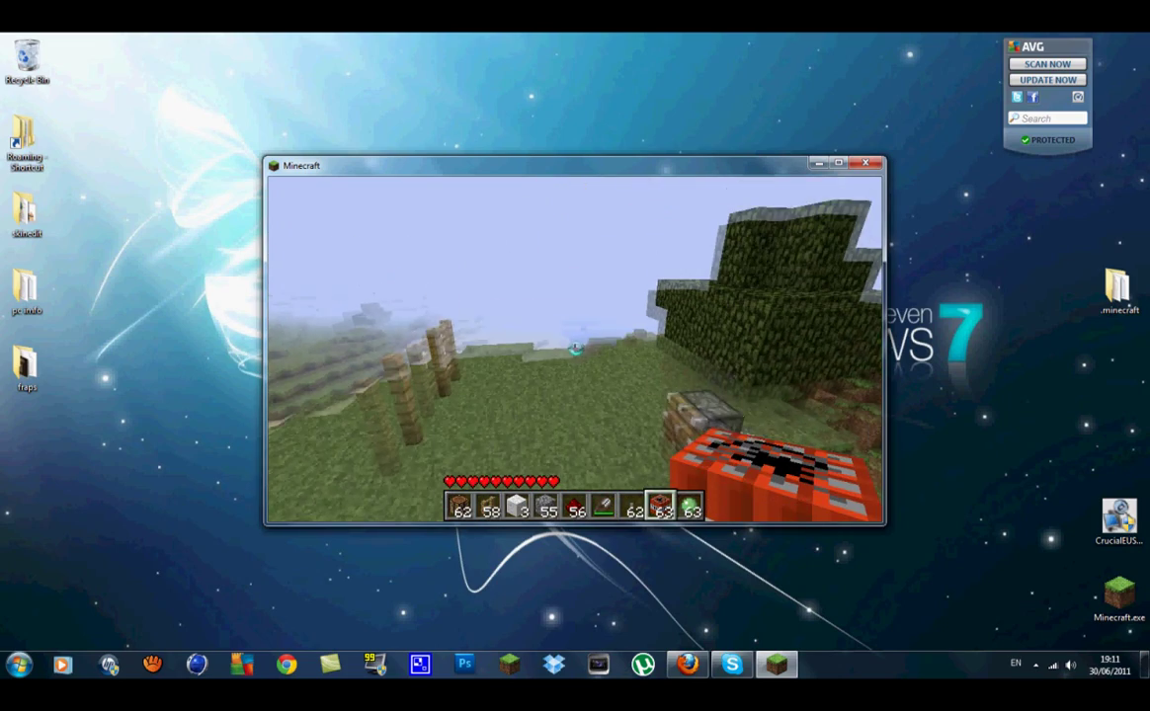
{"action": "key", "text": "1"}
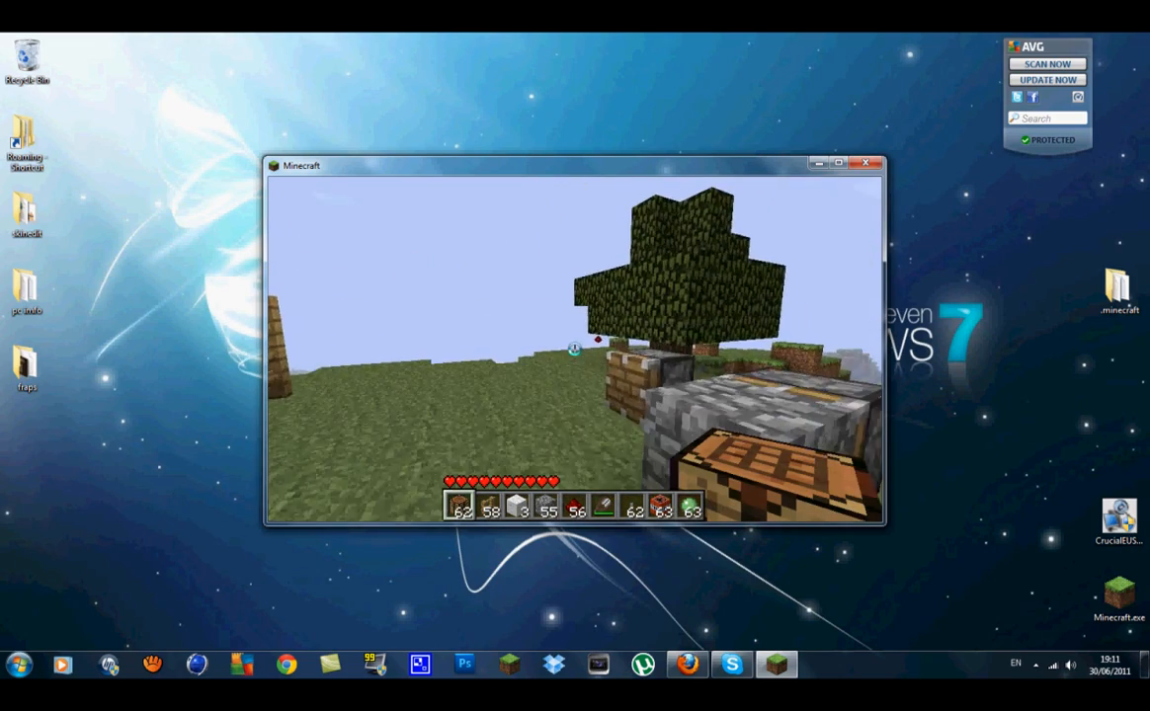